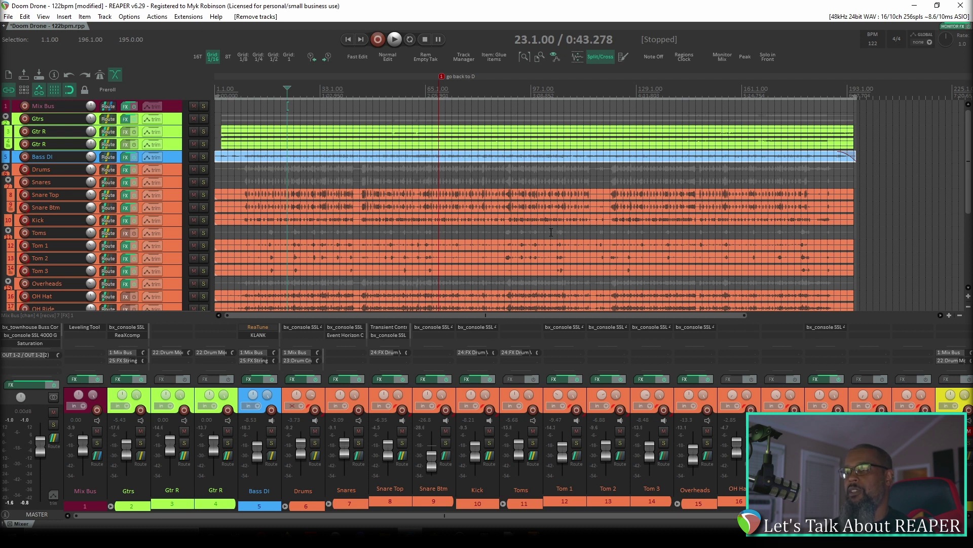
- Play the mix from bar 23 and stop it after a short listen
{"action": "key", "text": "space"}
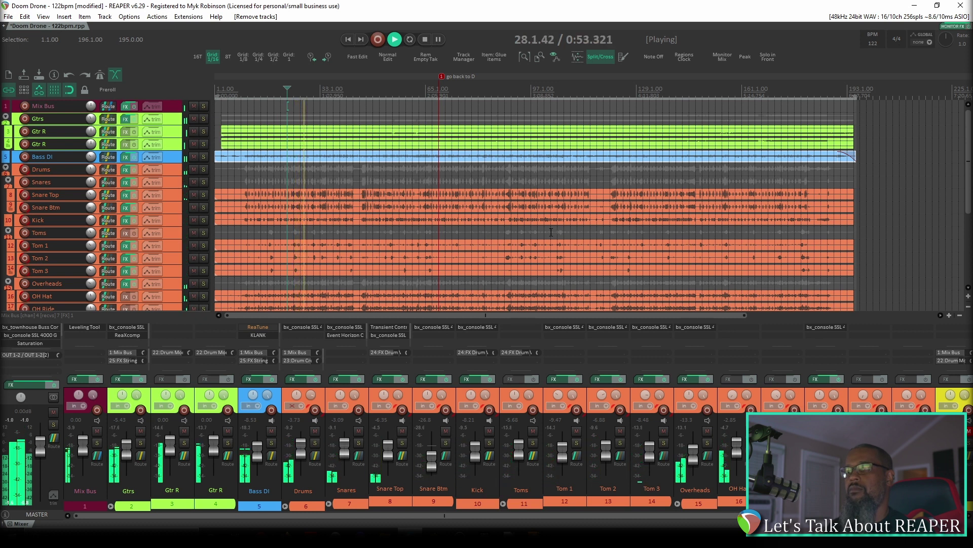
{"action": "key", "text": "space"}
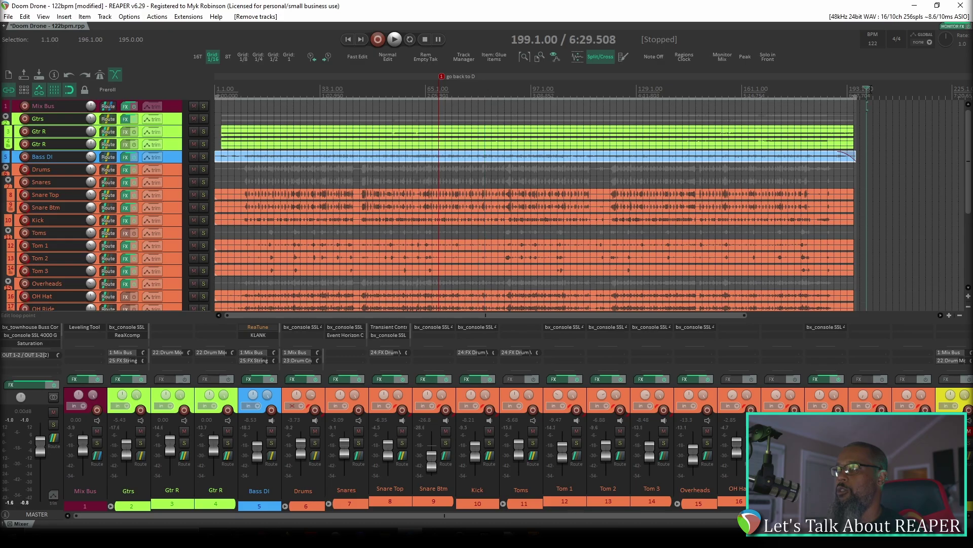
{"action": "scroll", "coordinate": [964, 147], "scroll_direction": "down", "scroll_amount": 6}
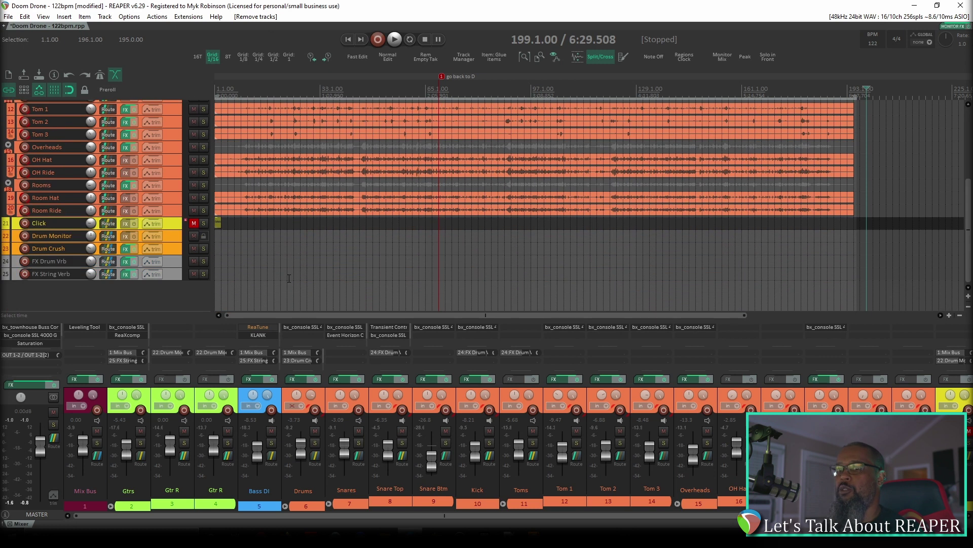
- Create track 26 named 'Talkback' at the bottom and record-arm it on input 1-2
{"action": "double_click", "coordinate": [111, 298]}
{"action": "double_click", "coordinate": [71, 286]}
{"action": "type", "text": "Ta"}
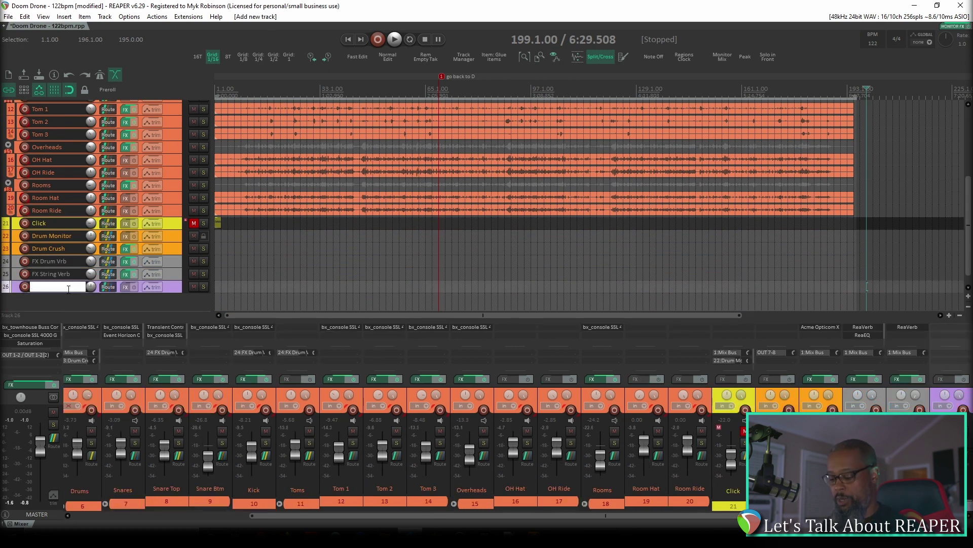
{"action": "type", "text": "lkbac"}
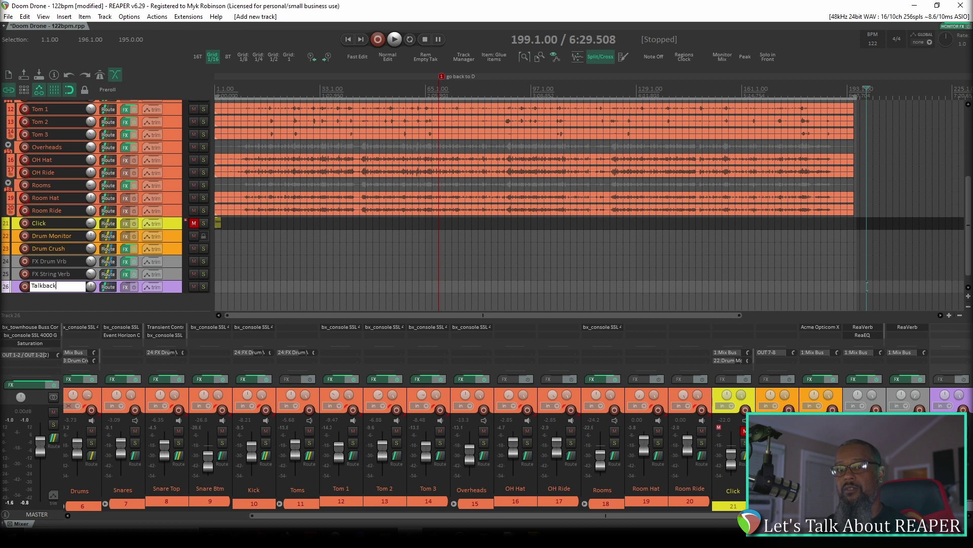
{"action": "type", "text": "k"}
{"action": "key", "text": "Return"}
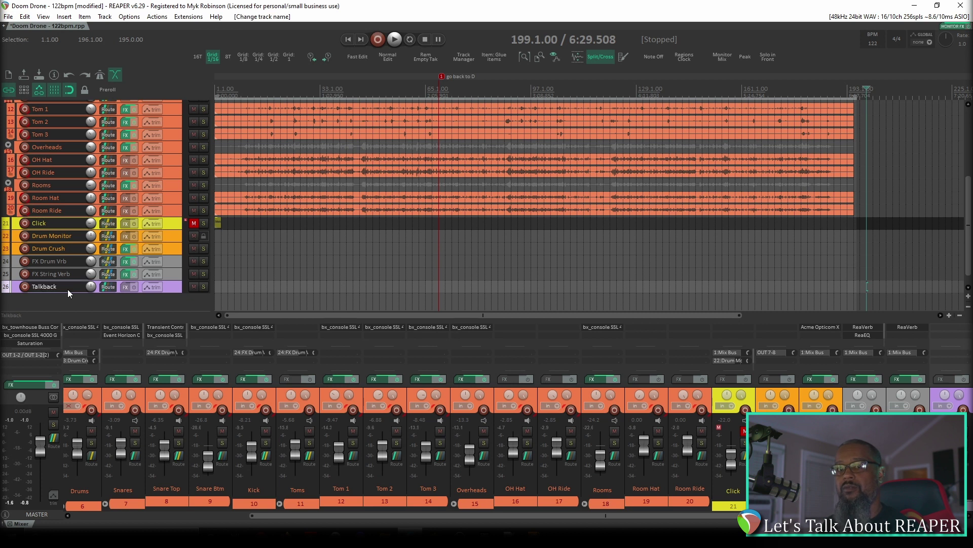
{"action": "left_click", "coordinate": [23, 286]}
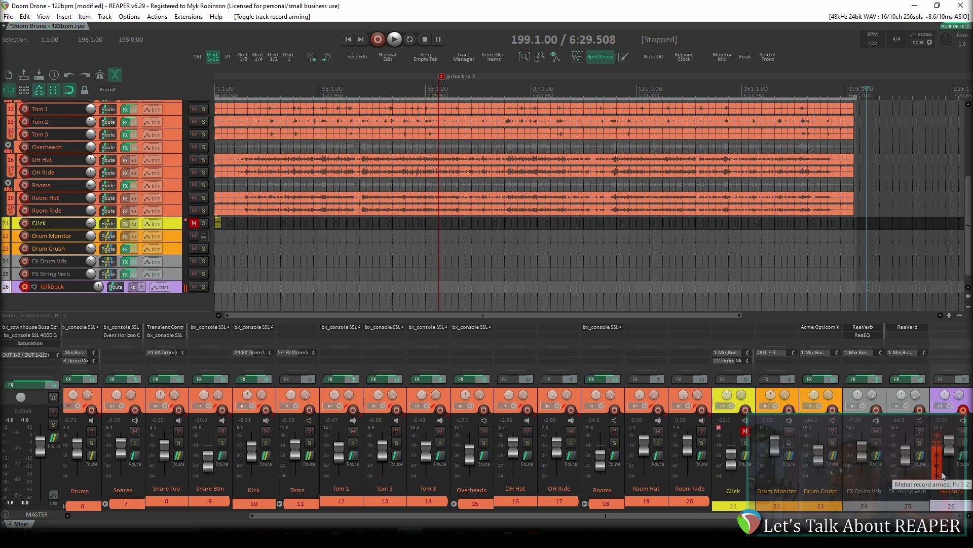
- Record a short take on Talkback and keep the recorded file with Save All
{"action": "key", "text": "ctrl+r"}
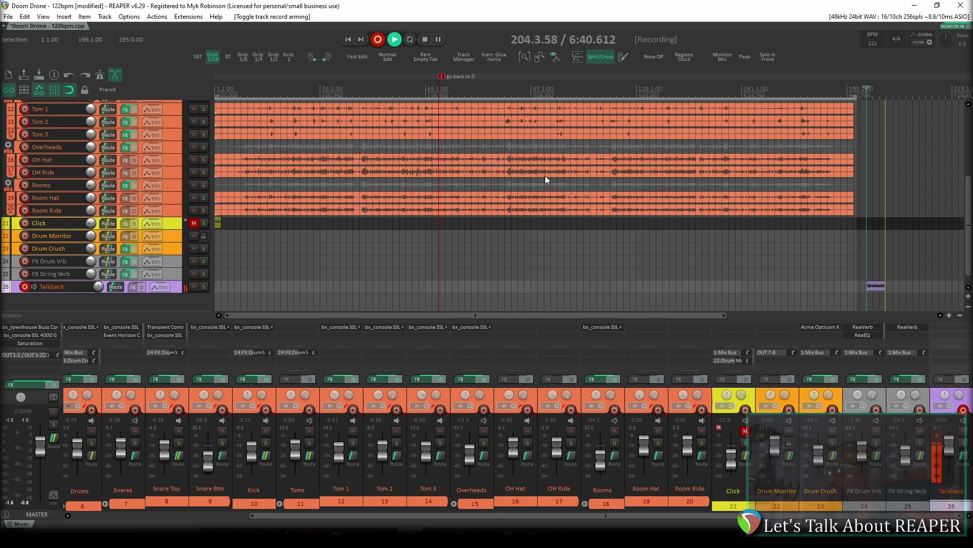
{"action": "key", "text": "space"}
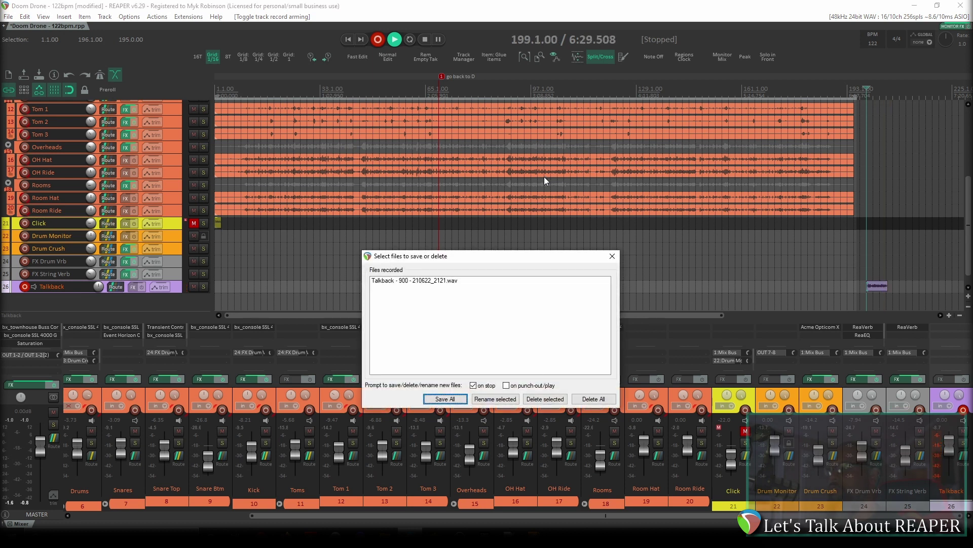
{"action": "left_click", "coordinate": [444, 400]}
- Disarm Talkback and move its recorded clip back to bar 43
{"action": "key", "text": "ctrl+r"}
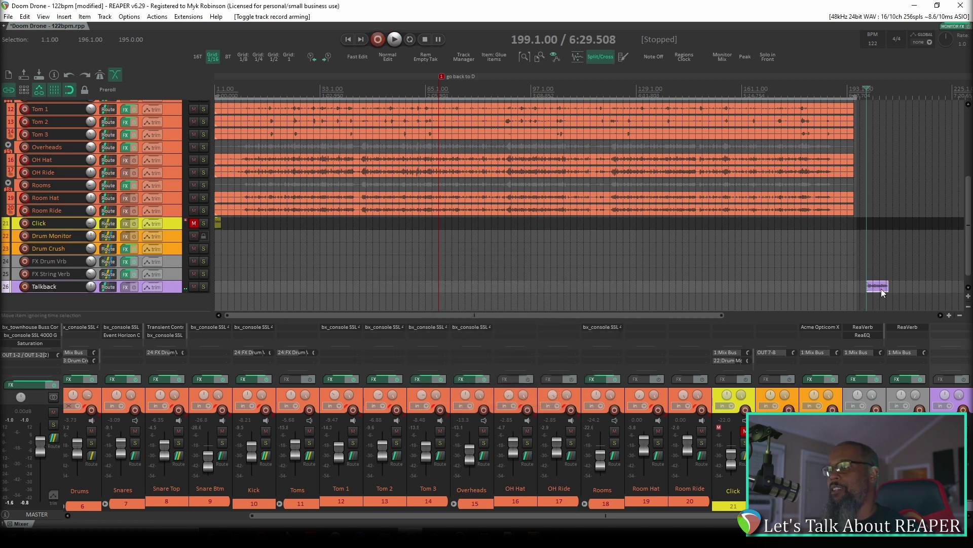
{"action": "left_click_drag", "start_coordinate": [878, 286], "coordinate": [261, 287]}
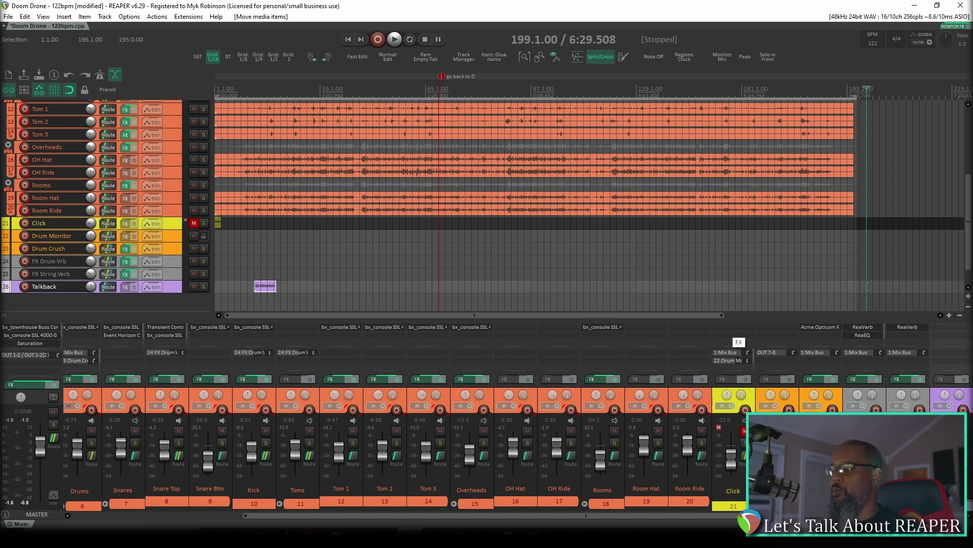
{"action": "scroll", "coordinate": [129, 495], "scroll_direction": "left", "scroll_amount": 5}
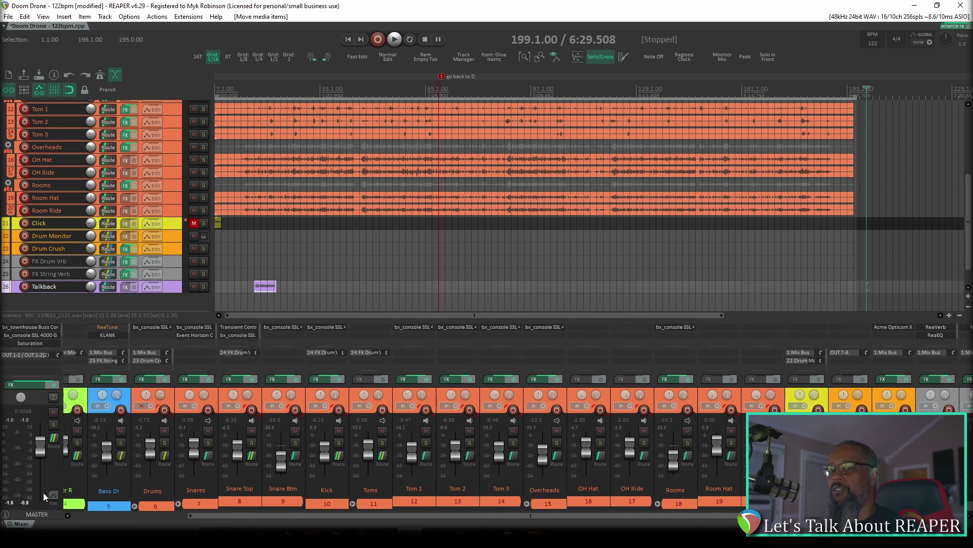
- Make Talkback track 1 at the top, enlarge its height, and place the cursor at bar 13
{"action": "key", "text": "ctrl+shift+Up"}
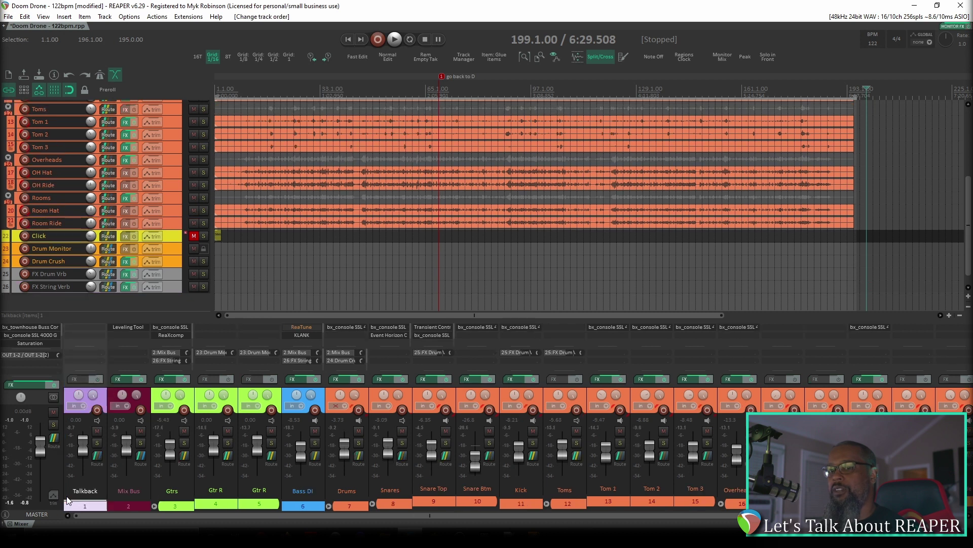
{"action": "left_click_drag", "start_coordinate": [969, 243], "coordinate": [968, 170]}
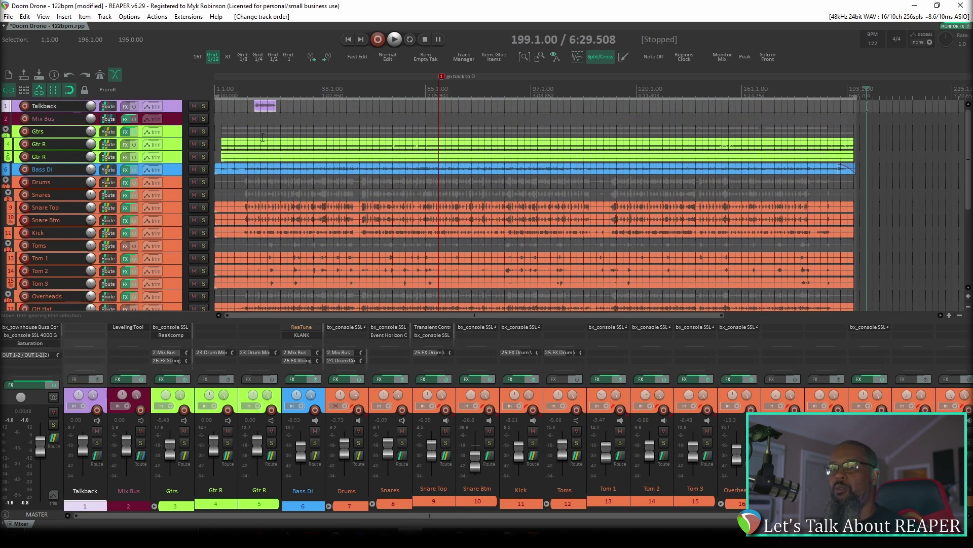
{"action": "left_click_drag", "start_coordinate": [172, 112], "coordinate": [172, 146]}
{"action": "left_click", "coordinate": [253, 85]}
- Play from bar 13 while pulling the Talkback fader down to -3.33 dB, then stop
{"action": "key", "text": "space"}
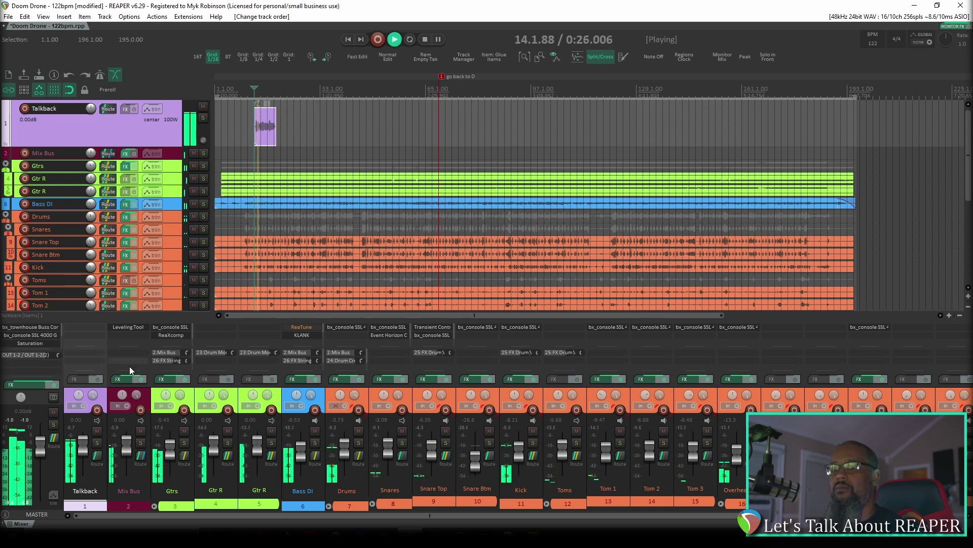
{"action": "left_click_drag", "start_coordinate": [84, 450], "coordinate": [83, 453]}
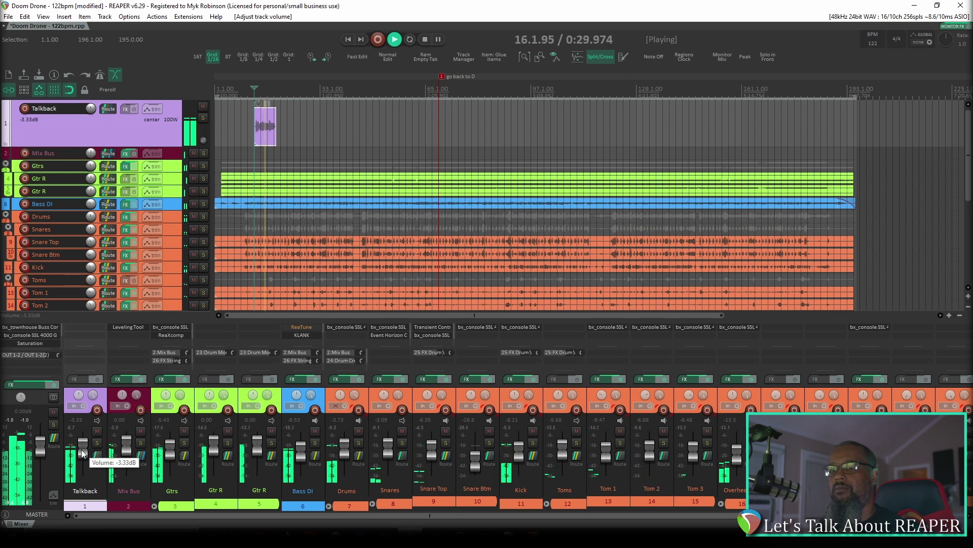
{"action": "key", "text": "space"}
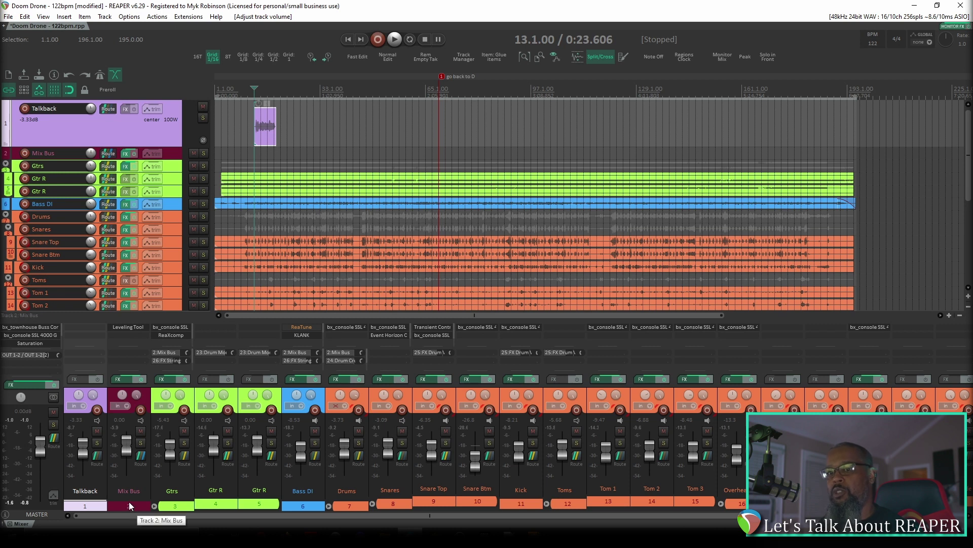
{"action": "double_click", "coordinate": [127, 334]}
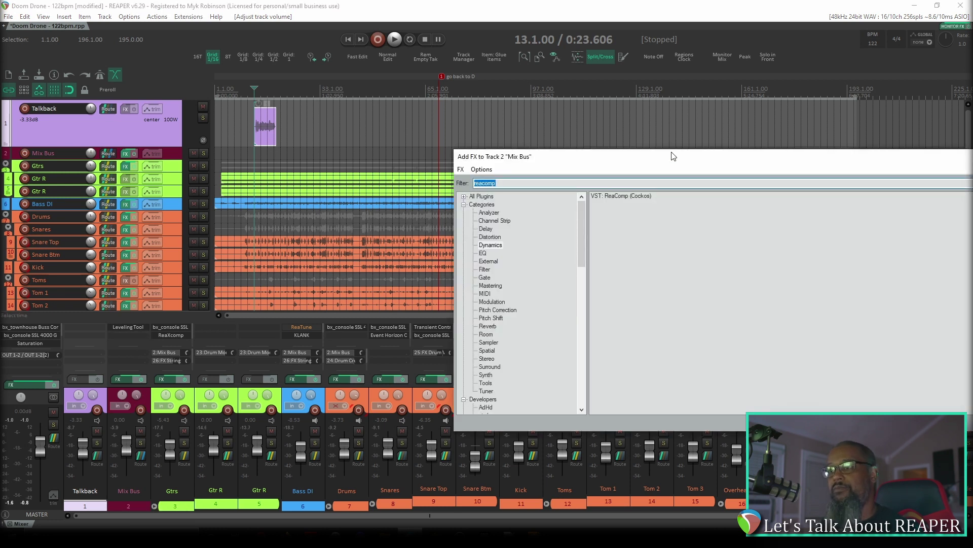
- Load ReaComp on the Mix Bus with ratio 4.95:1 and threshold lowered to -37.8 dB
{"action": "double_click", "coordinate": [639, 196]}
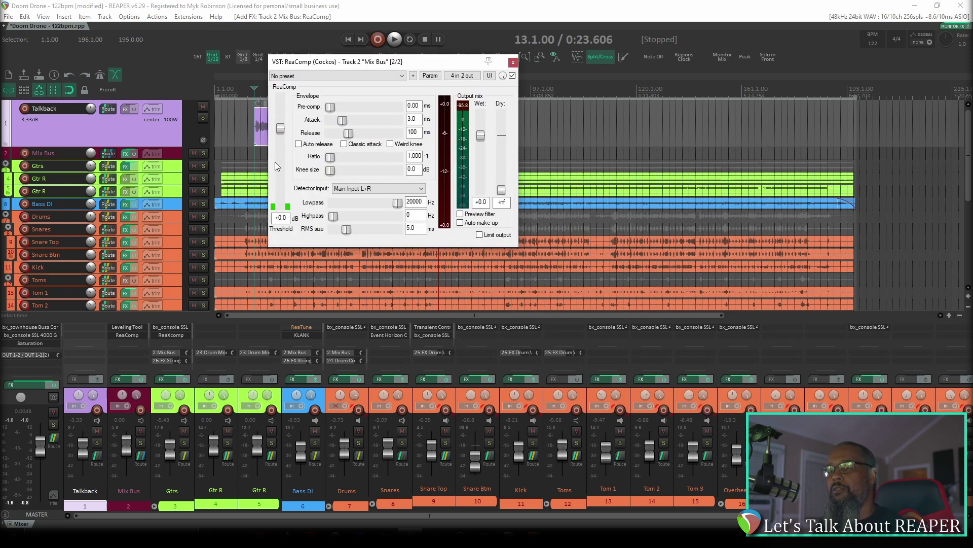
{"action": "left_click", "coordinate": [360, 190]}
{"action": "left_click", "coordinate": [294, 218]}
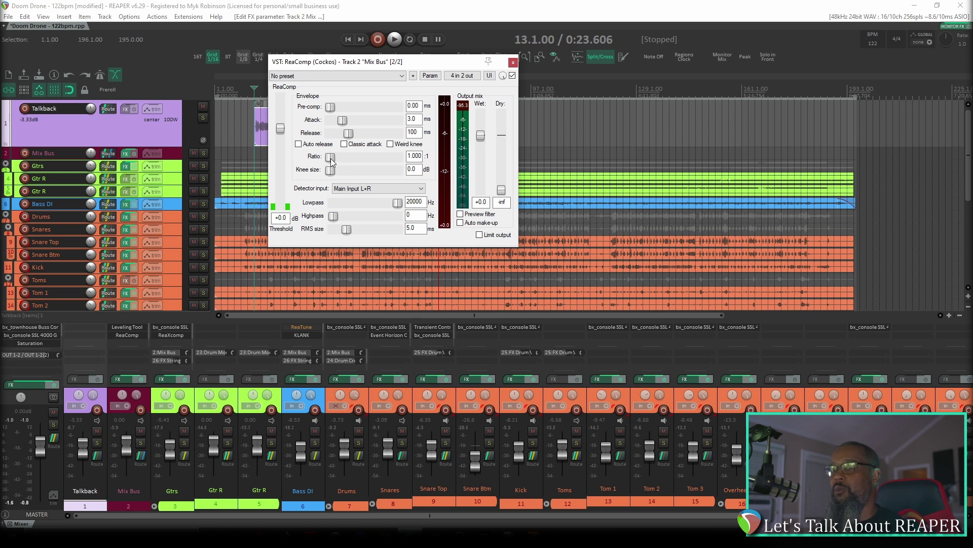
{"action": "left_click_drag", "start_coordinate": [331, 157], "coordinate": [362, 161]}
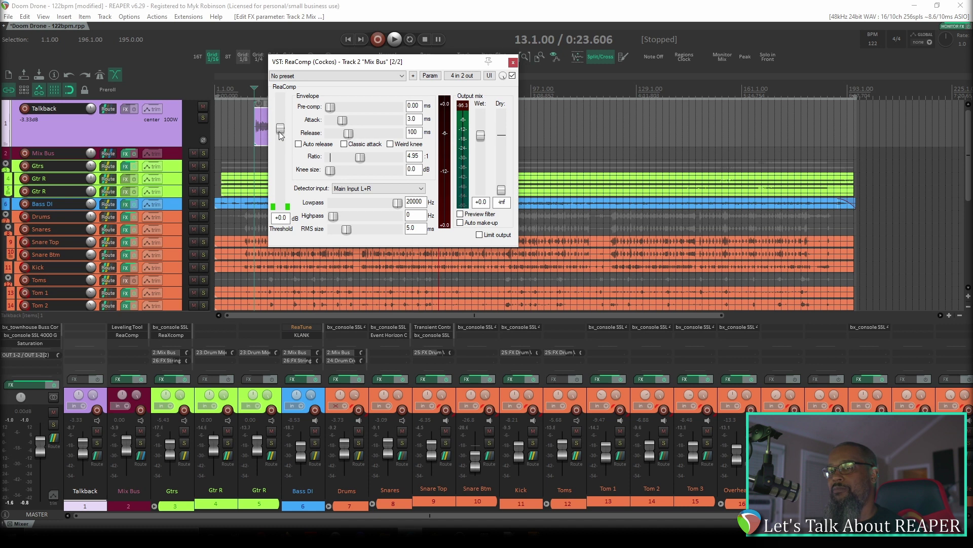
{"action": "left_click_drag", "start_coordinate": [279, 133], "coordinate": [280, 190]}
- Play briefly from bar 13 to hear the -37.8 dB, 4.95:1 compression, then stop
{"action": "key", "text": "space"}
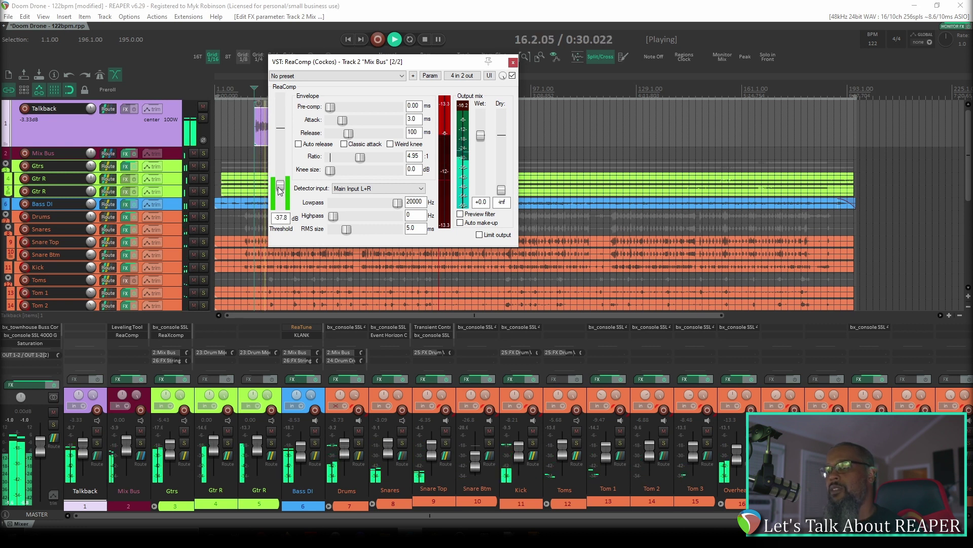
{"action": "key", "text": "space"}
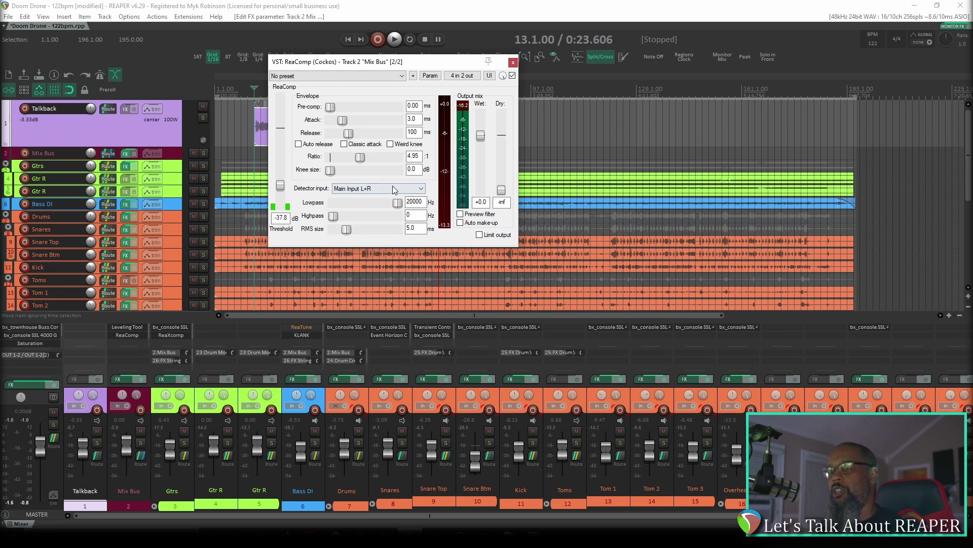
- Switch ReaComp's detector input to Auxiliary Input L+R and play briefly to check it
{"action": "left_click", "coordinate": [370, 190]}
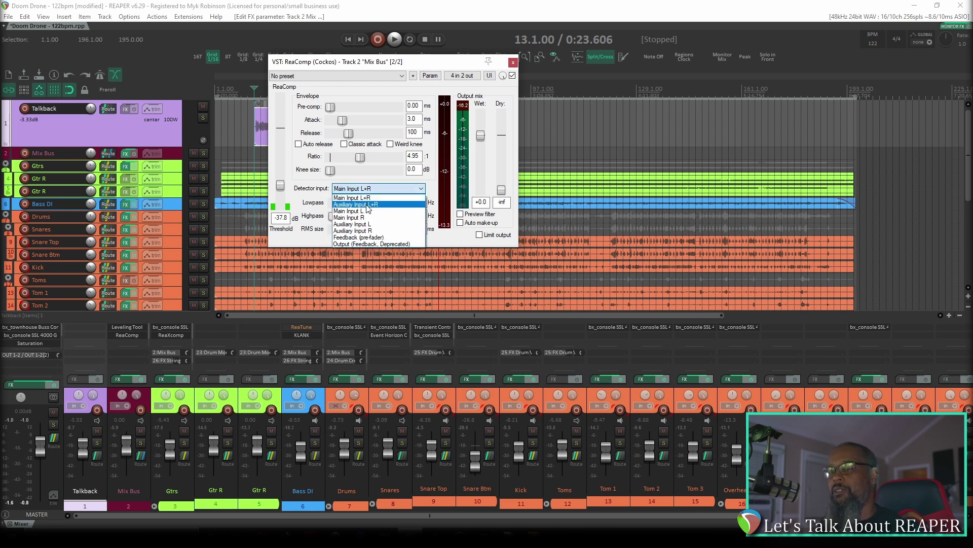
{"action": "left_click", "coordinate": [367, 205]}
{"action": "key", "text": "space"}
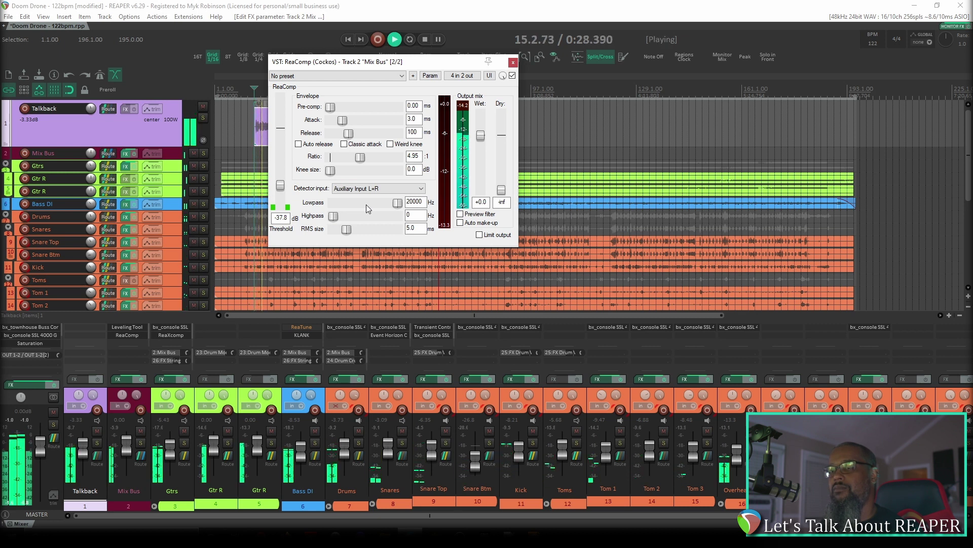
{"action": "key", "text": "space"}
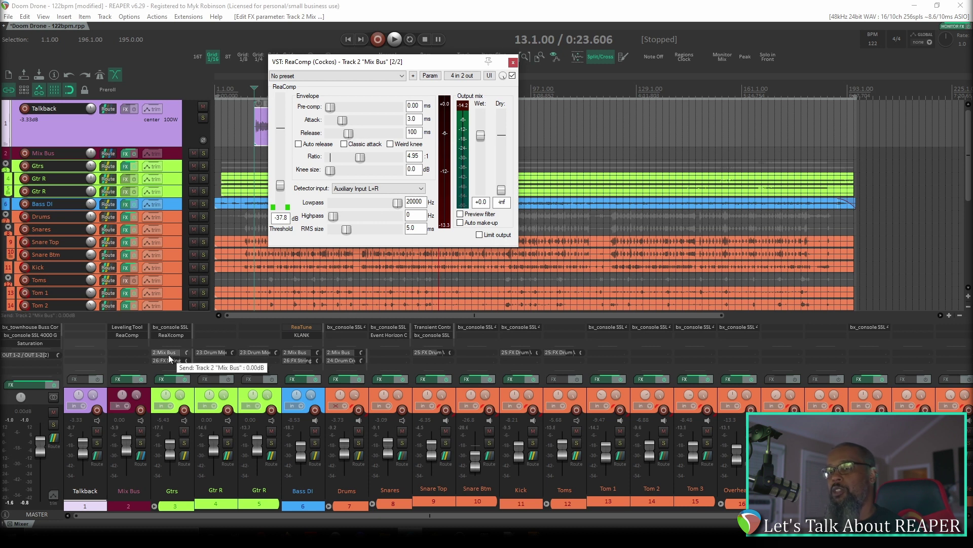
{"action": "left_click", "coordinate": [209, 431]}
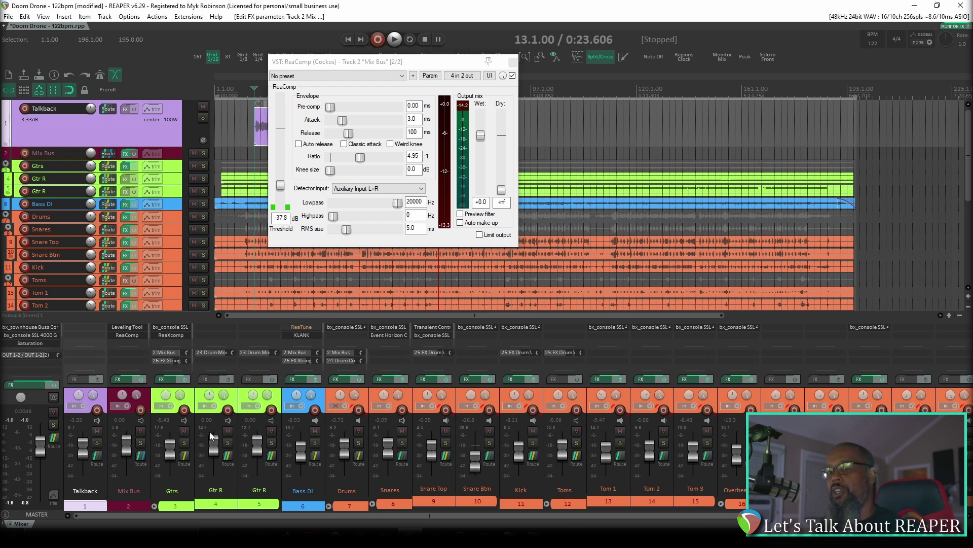
- Add a send from the Talkback track to the Mix Bus
{"action": "left_click", "coordinate": [141, 460]}
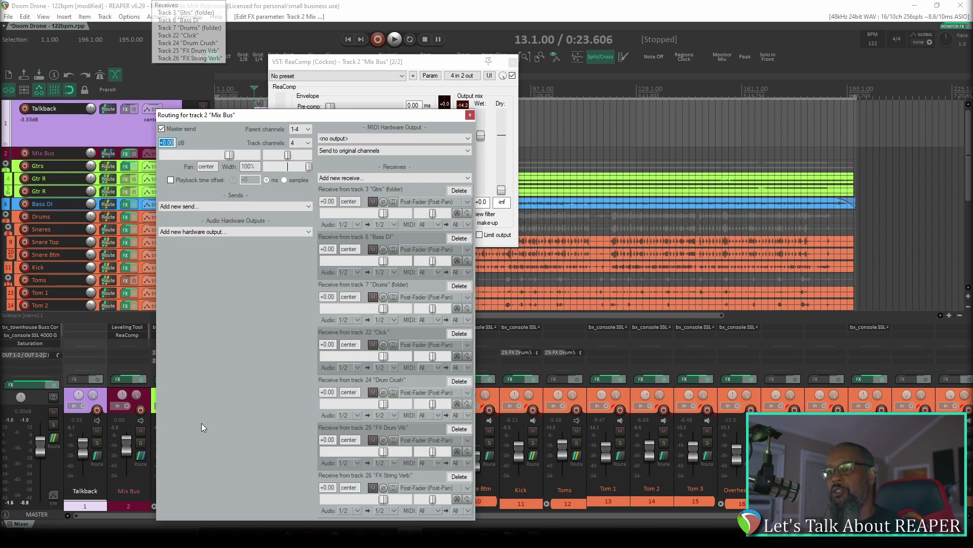
{"action": "left_click", "coordinate": [366, 177]}
{"action": "left_click", "coordinate": [470, 115]}
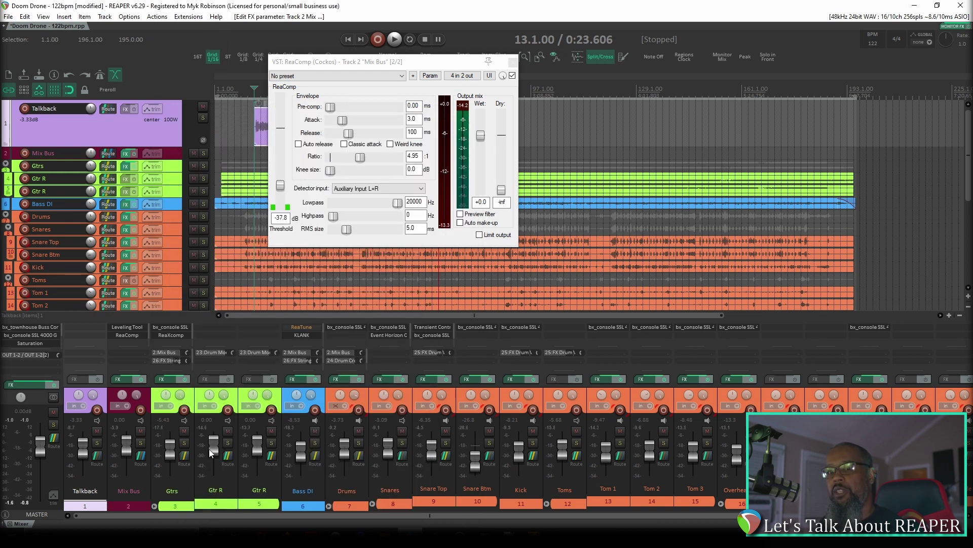
{"action": "left_click", "coordinate": [98, 462]}
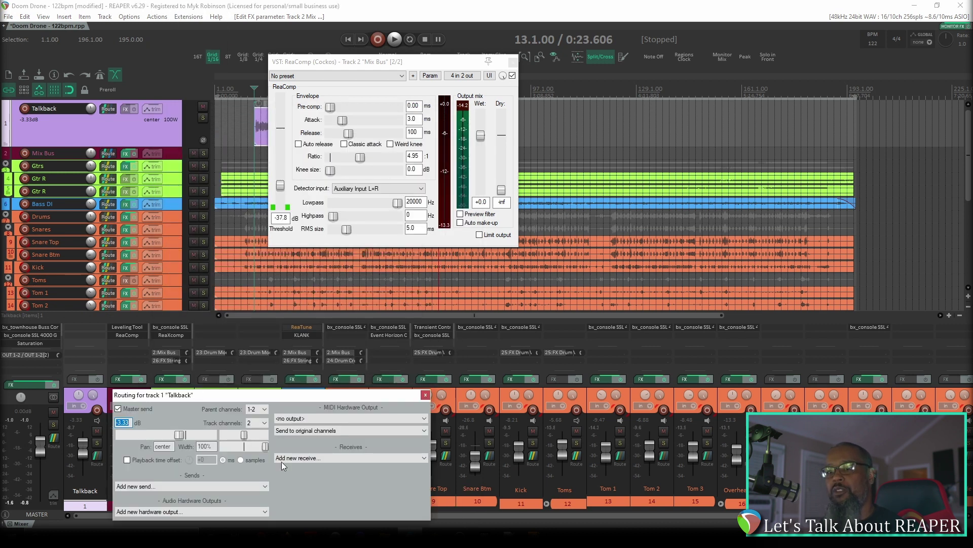
{"action": "left_click", "coordinate": [246, 486]}
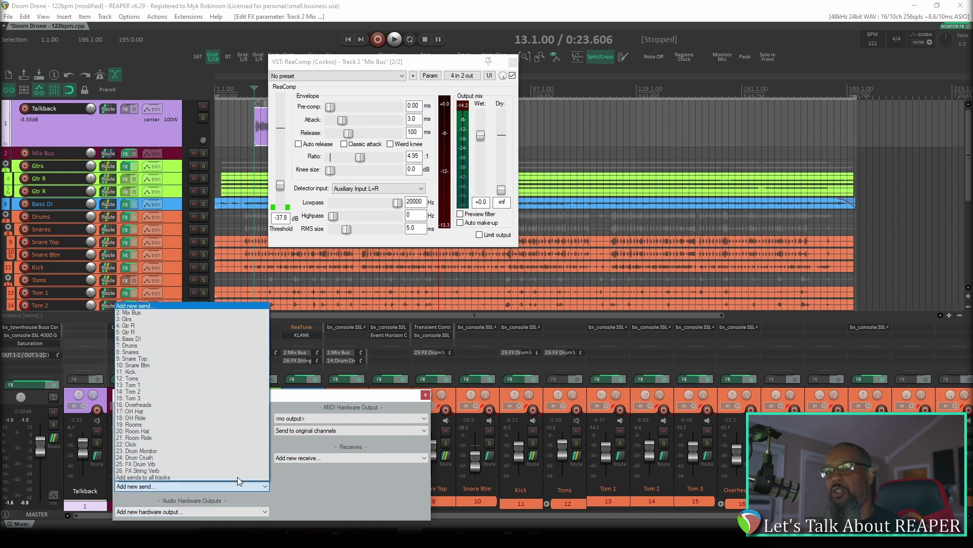
{"action": "left_click", "coordinate": [154, 312]}
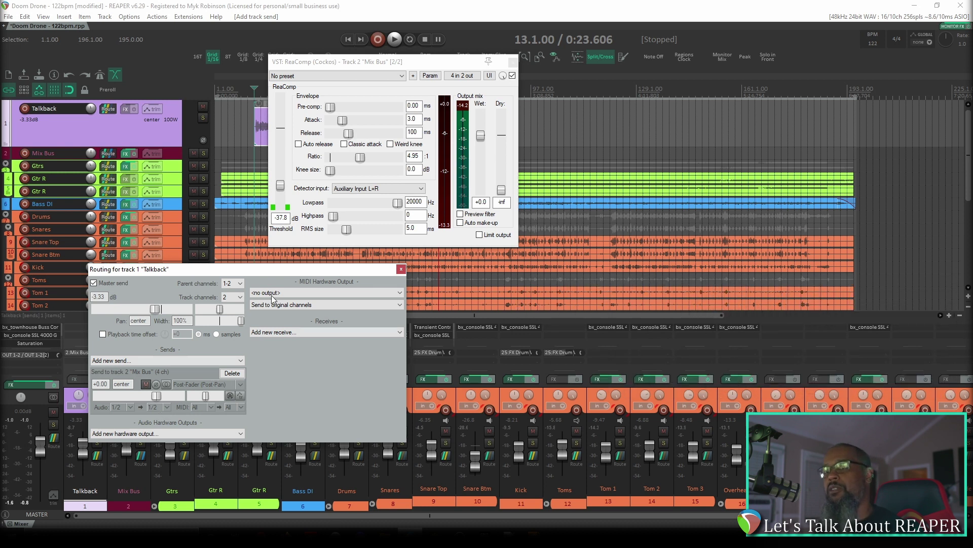
- Set the Mix Bus ReaComp detector input back to Main Input L+R
{"action": "left_click", "coordinate": [356, 189]}
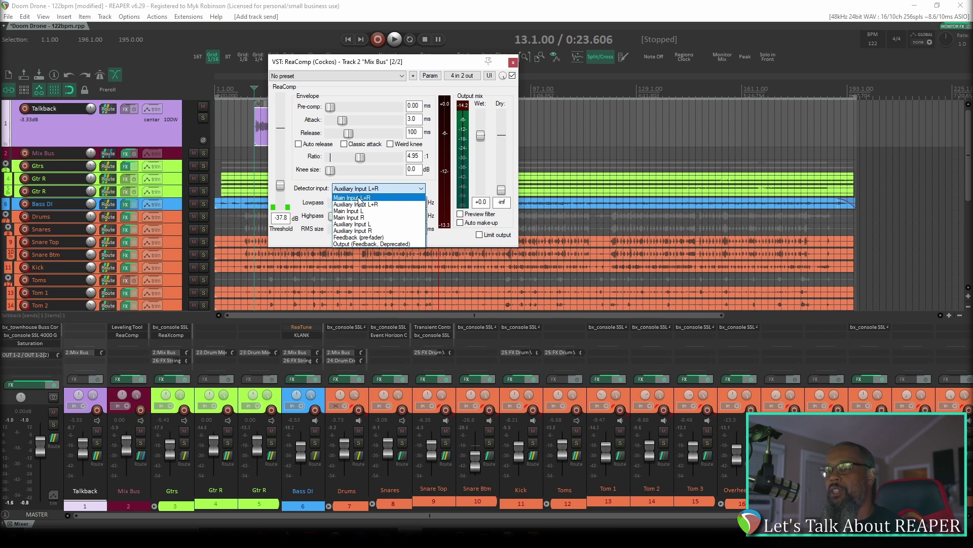
{"action": "left_click", "coordinate": [355, 197]}
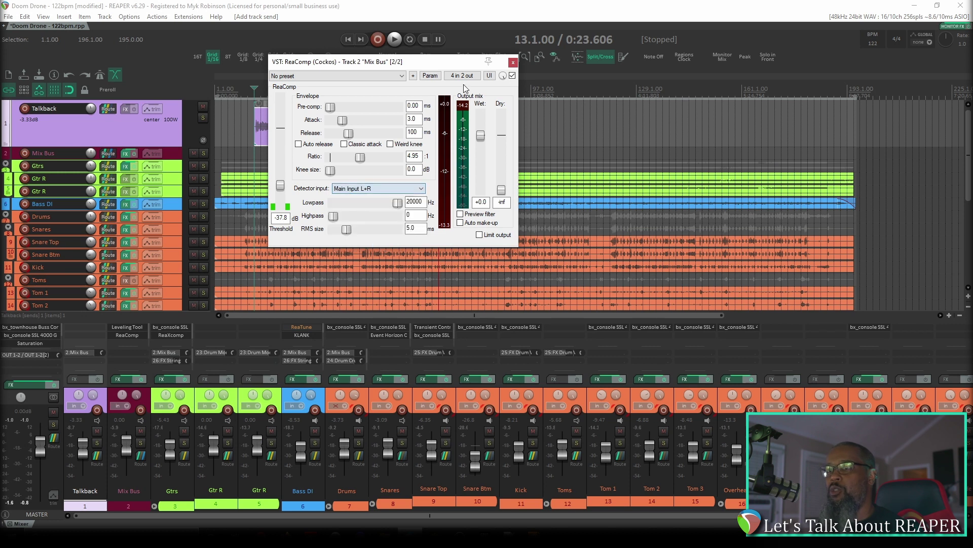
{"action": "left_click", "coordinate": [349, 189]}
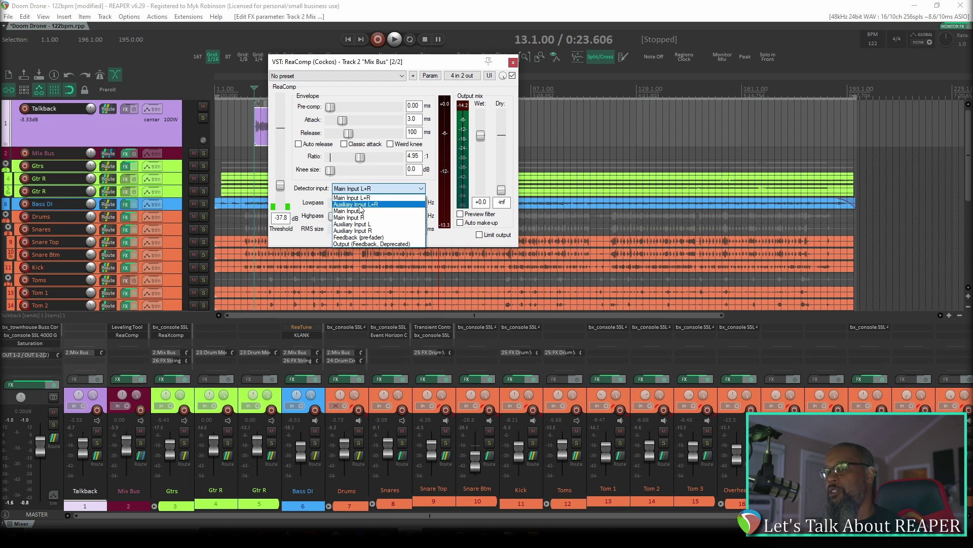
- Point Talkback's Mix Bus send at destination channels 3/4 and close its routing window
{"action": "left_click", "coordinate": [96, 458]}
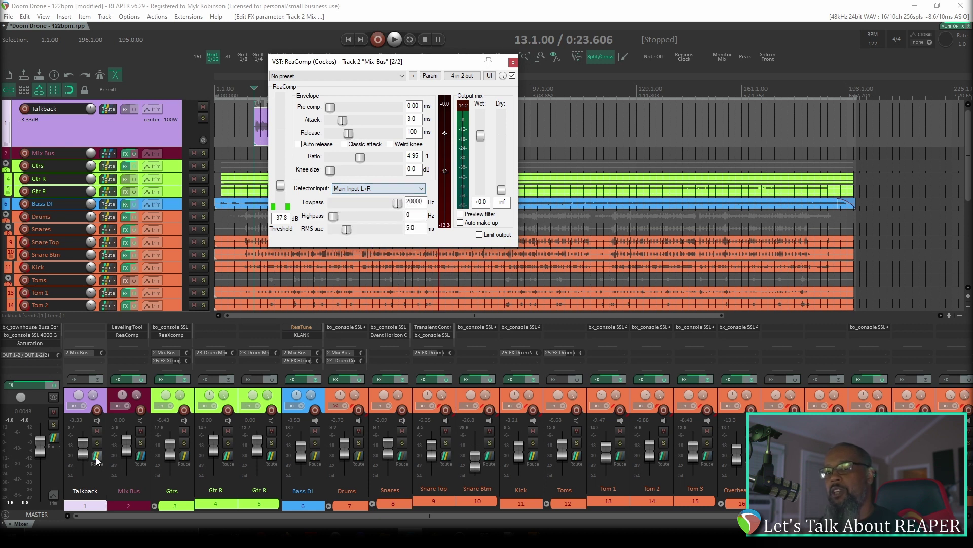
{"action": "left_click", "coordinate": [97, 459]}
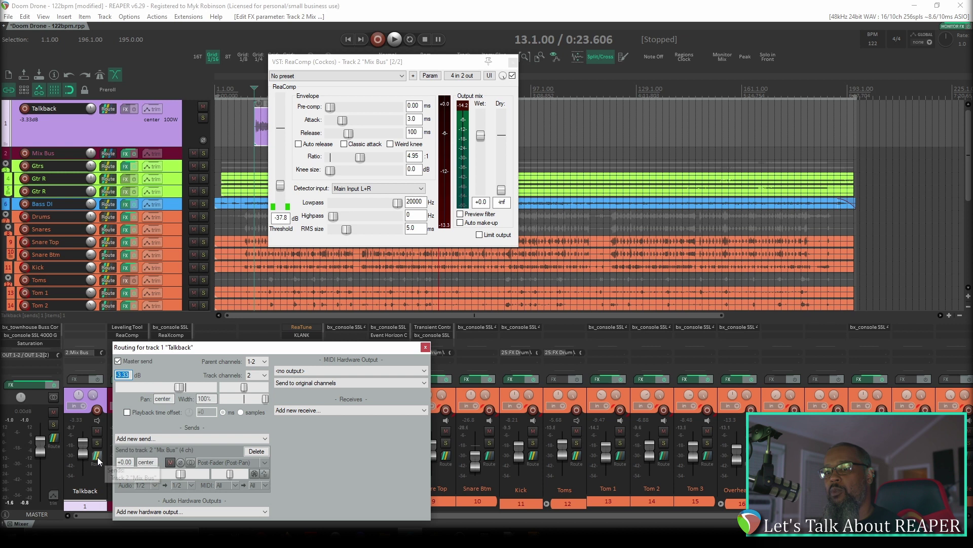
{"action": "left_click", "coordinate": [154, 486]}
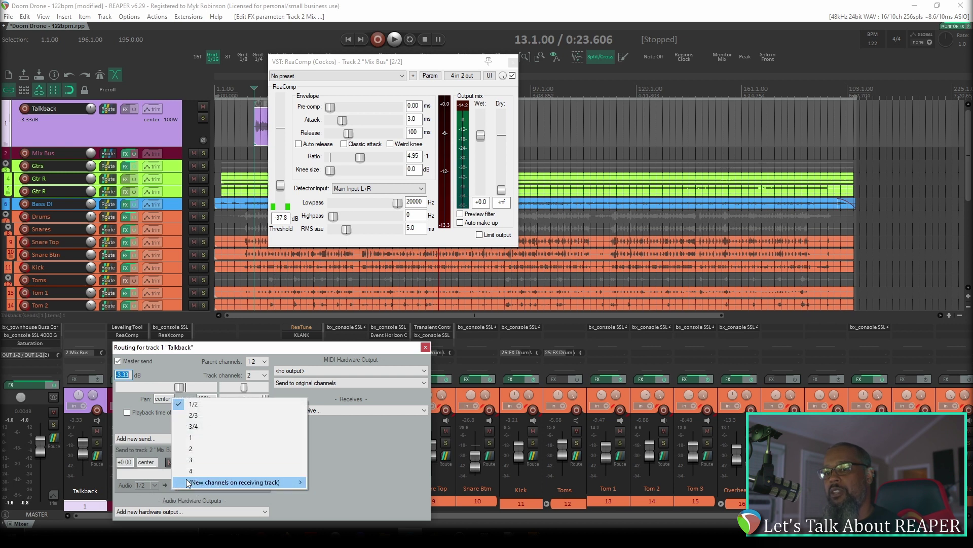
{"action": "left_click", "coordinate": [196, 427]}
{"action": "left_click", "coordinate": [425, 347]}
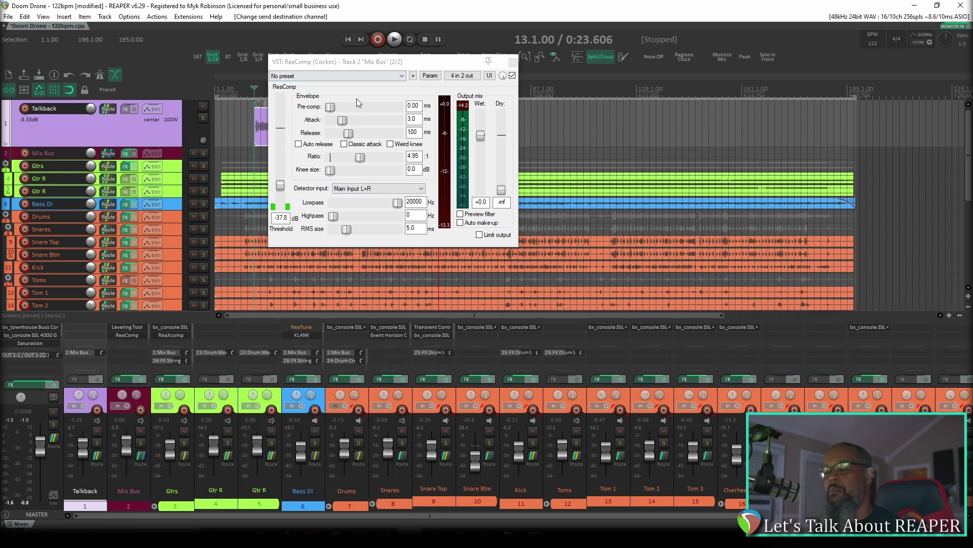
- Set ReaComp's detector input to Auxiliary Input L+R and return the cursor to bar 11
{"action": "left_click", "coordinate": [374, 190]}
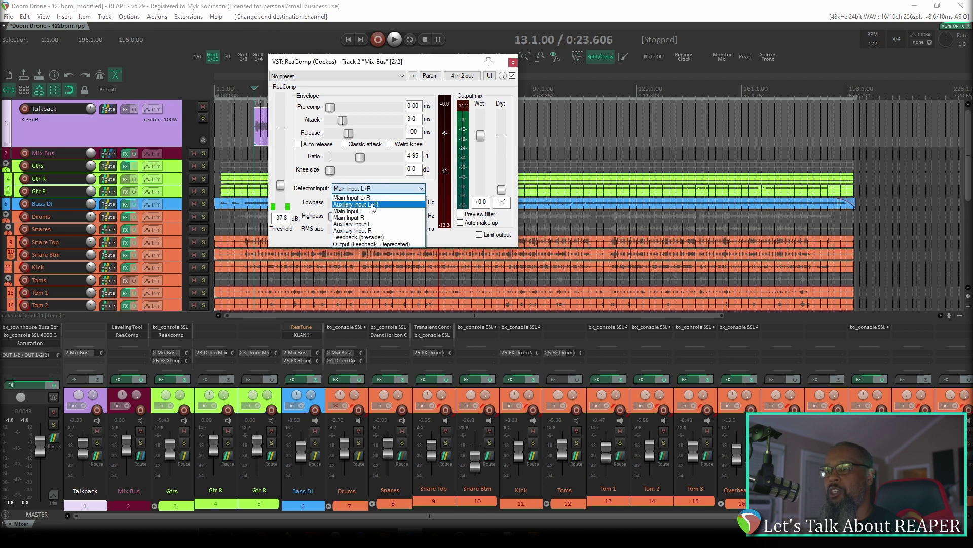
{"action": "left_click", "coordinate": [374, 205]}
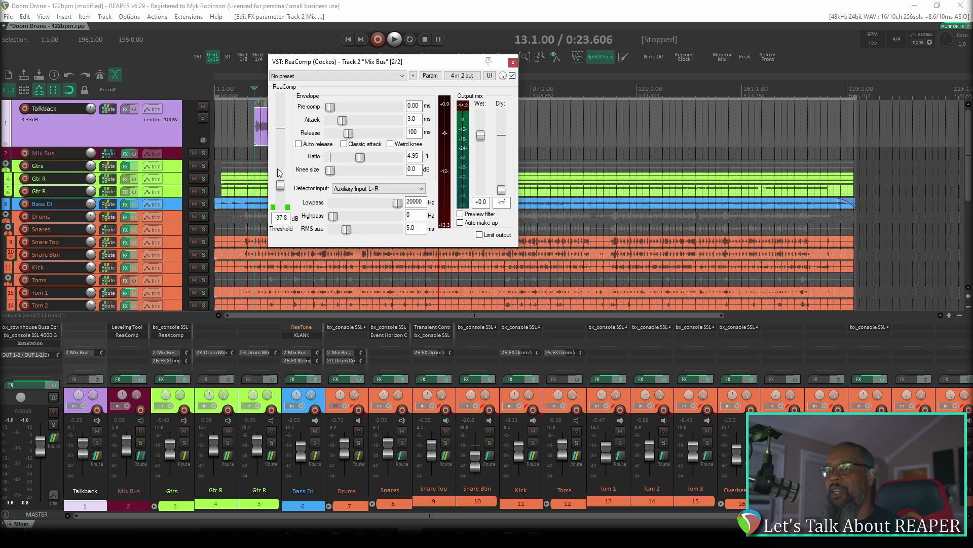
{"action": "left_click", "coordinate": [247, 91]}
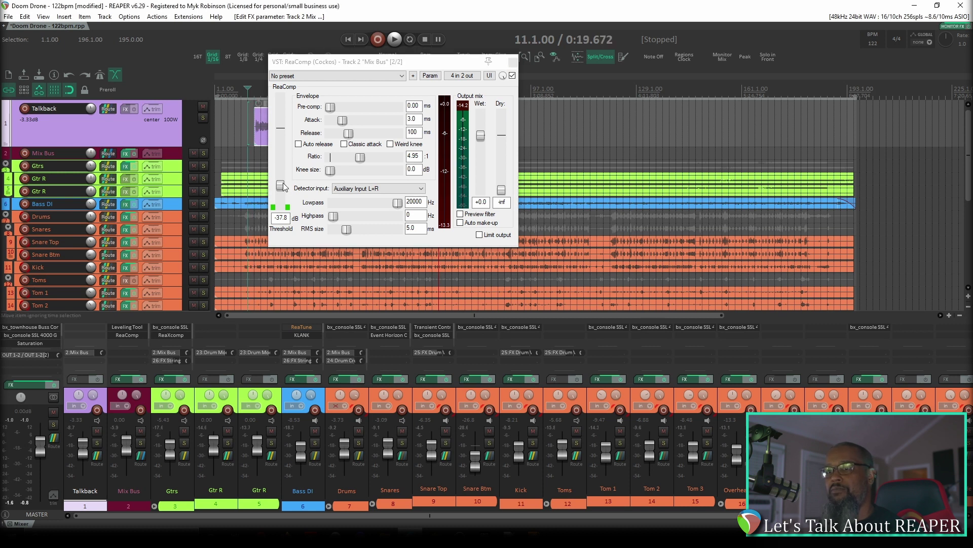
- Play from bar 11 to hear the ducking, stop, and reset the gain-reduction peak reading
{"action": "key", "text": "space"}
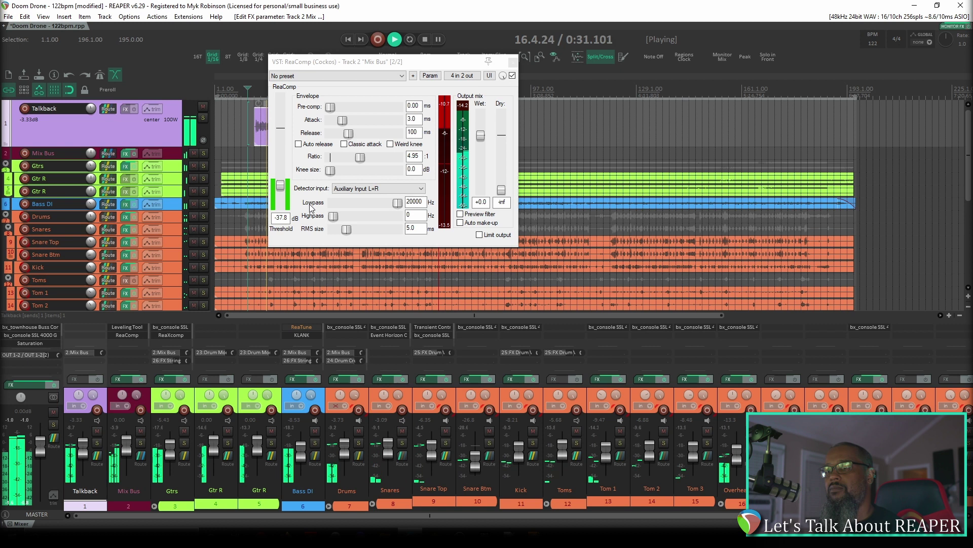
{"action": "key", "text": "space"}
{"action": "left_click", "coordinate": [448, 135]}
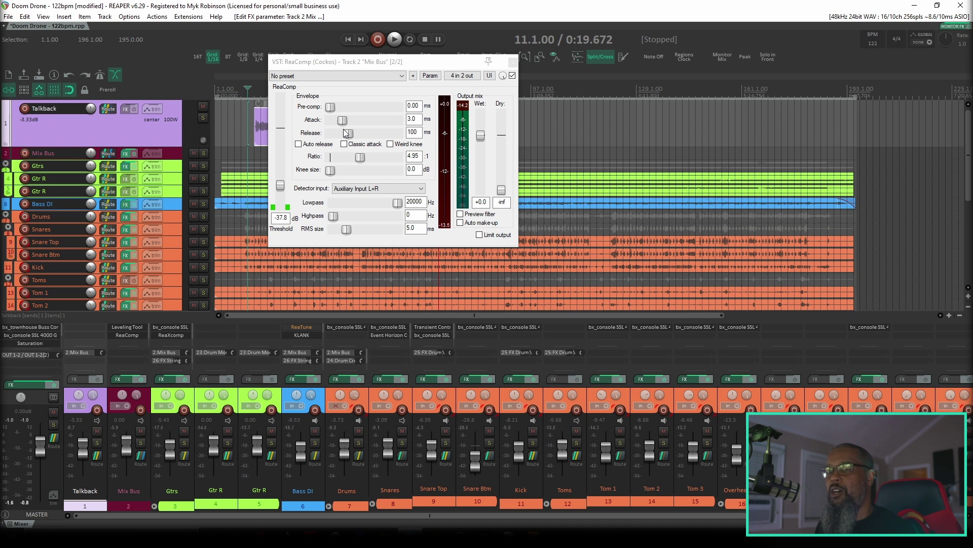
{"action": "left_click", "coordinate": [366, 133]}
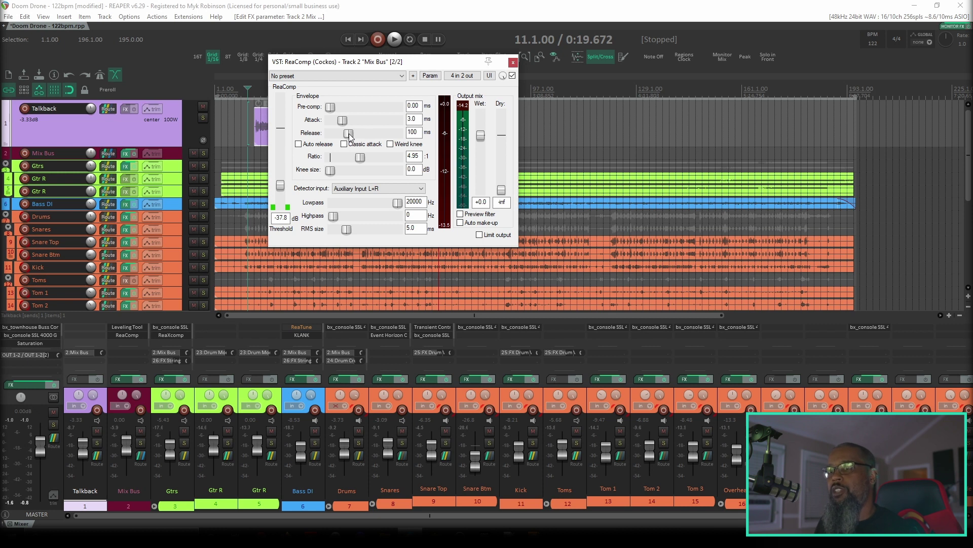
- While playing, set ReaComp to threshold -33.5 dB, ratio 5.79 and release 749 ms, then close it
{"action": "left_click_drag", "start_coordinate": [349, 134], "coordinate": [364, 137]}
{"action": "key", "text": "space"}
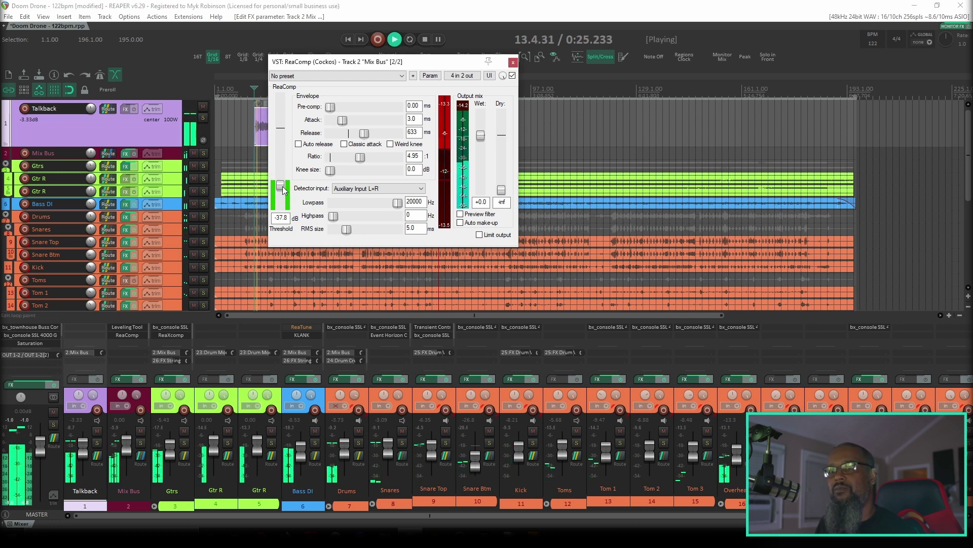
{"action": "left_click_drag", "start_coordinate": [283, 189], "coordinate": [283, 186]}
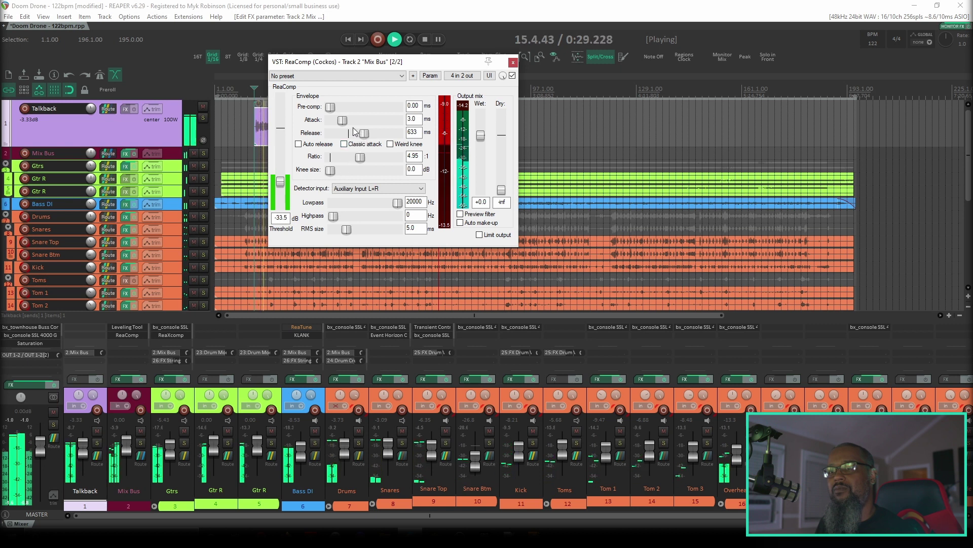
{"action": "left_click_drag", "start_coordinate": [360, 158], "coordinate": [368, 139]}
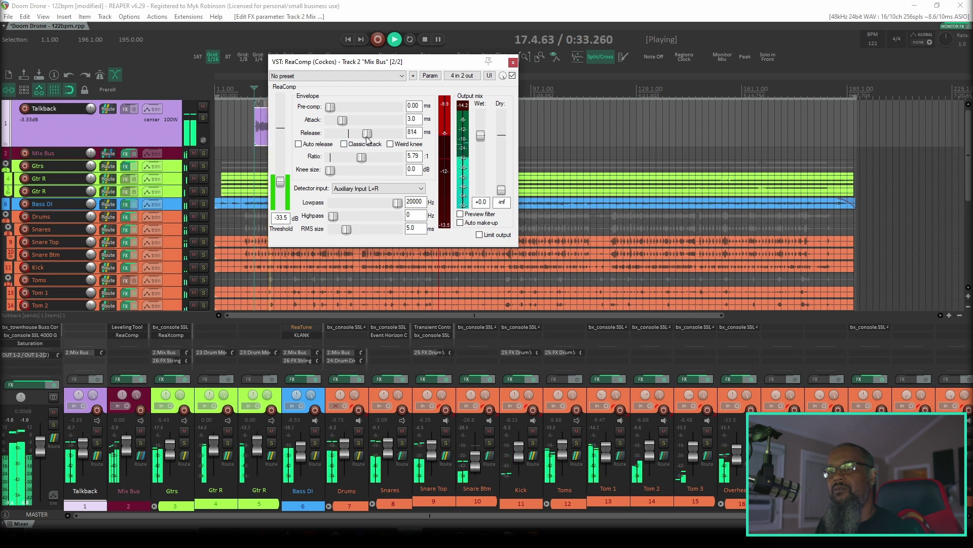
{"action": "left_click_drag", "start_coordinate": [367, 140], "coordinate": [365, 141]}
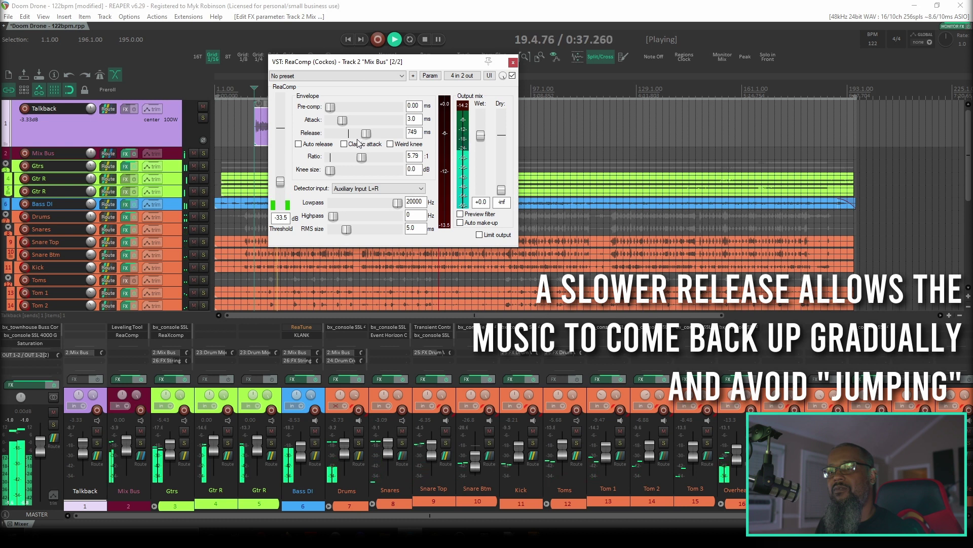
{"action": "key", "text": "space"}
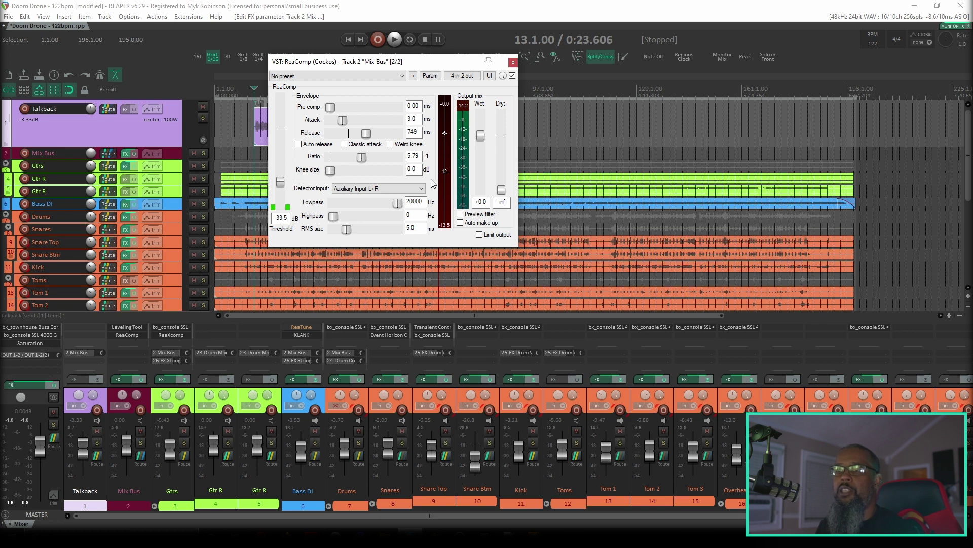
{"action": "left_click", "coordinate": [515, 63]}
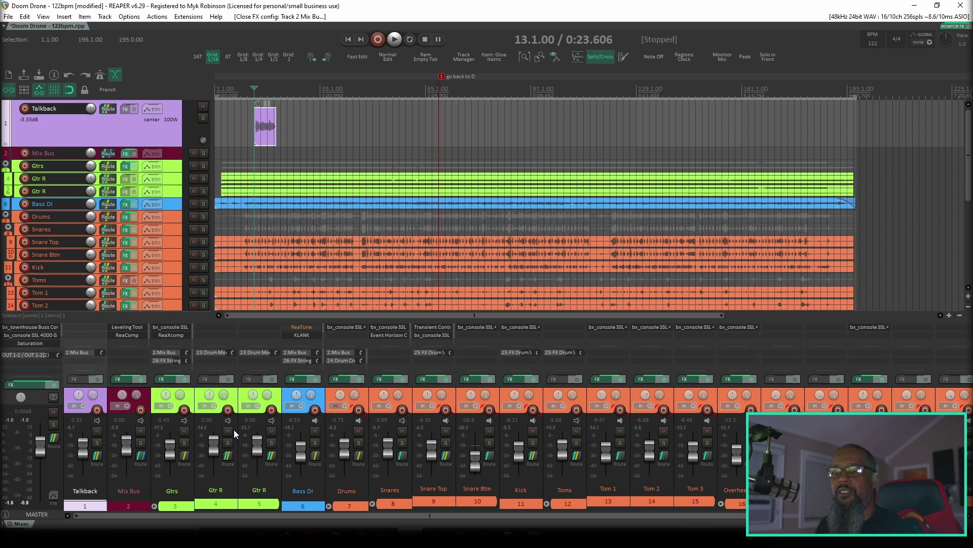
- Delete the old ReaComp and Talkback send, then add a fresh ReaComp to Mix Bus
{"action": "left_click", "coordinate": [135, 337], "text": "alt"}
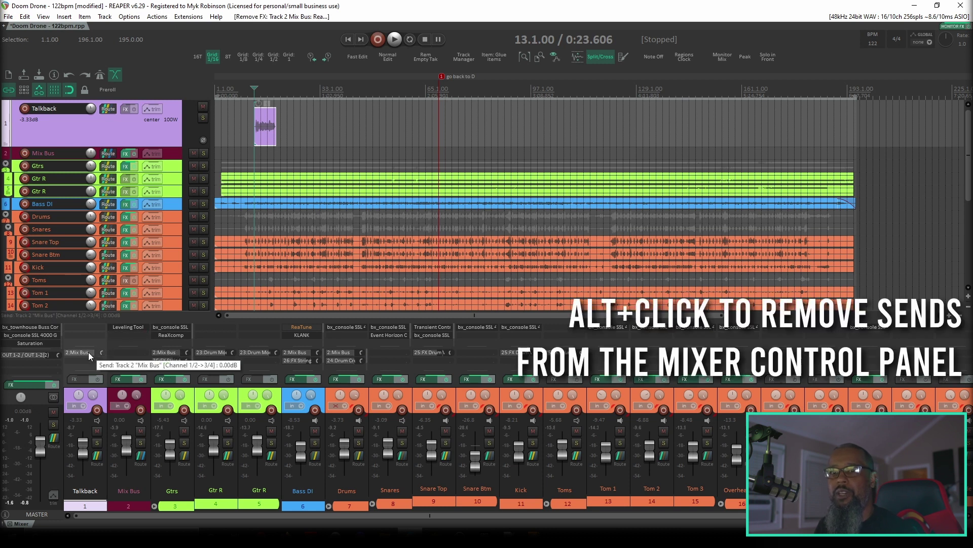
{"action": "left_click", "coordinate": [89, 352], "text": "alt"}
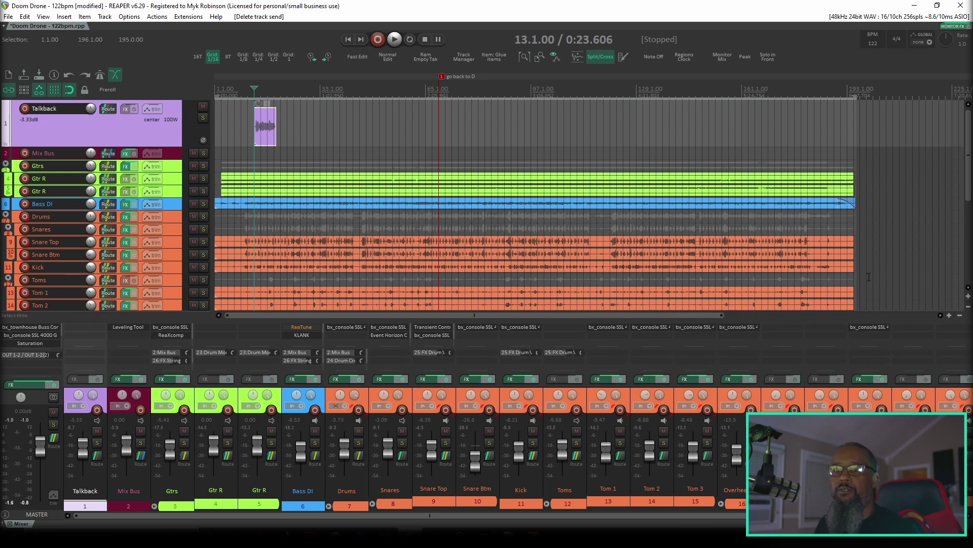
{"action": "double_click", "coordinate": [138, 336]}
{"action": "key", "text": "Return"}
- Drag Talkback's Route button onto the Mix Bus ReaComp to create a send into channels 3/4
{"action": "left_click_drag", "start_coordinate": [76, 32], "coordinate": [193, 117]}
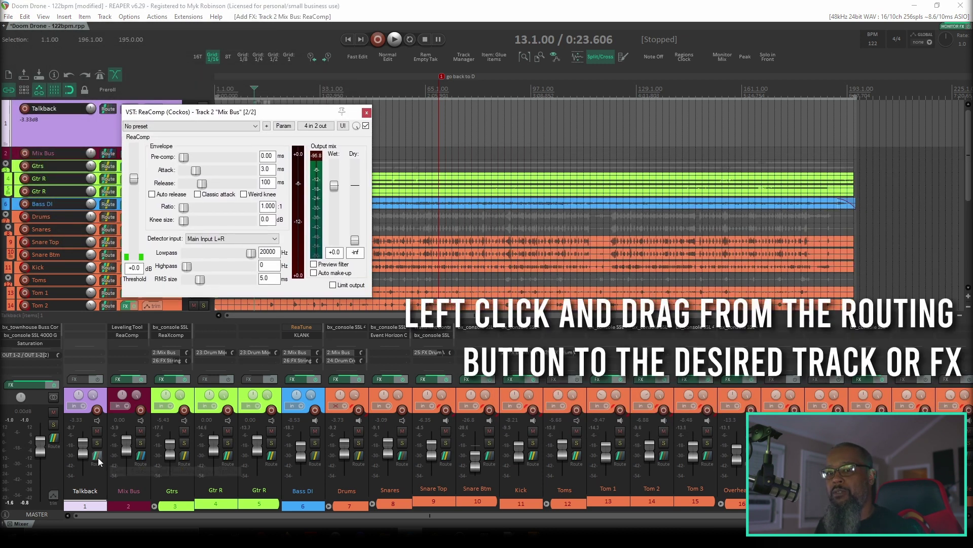
{"action": "left_click_drag", "start_coordinate": [99, 459], "coordinate": [229, 264]}
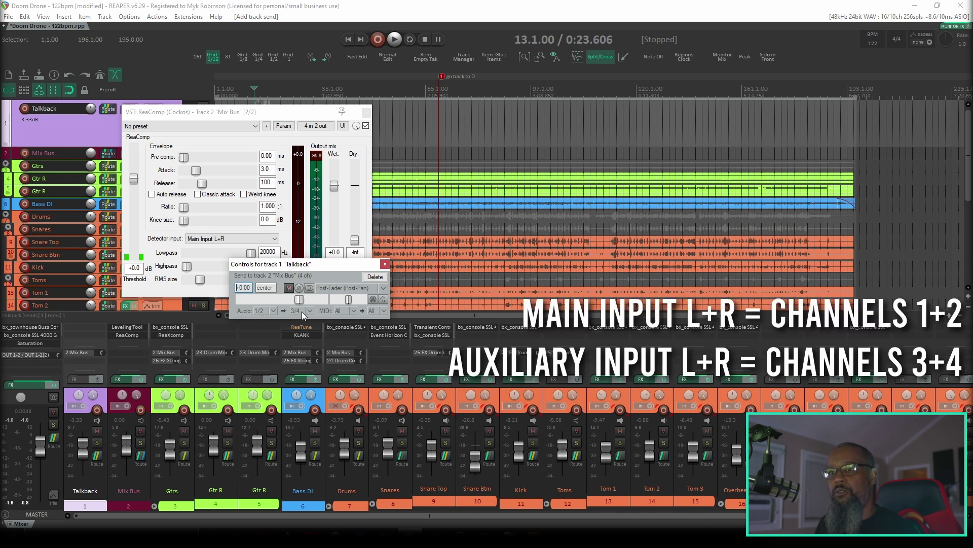
{"action": "left_click", "coordinate": [386, 264]}
- Set the new ReaComp's detector to Auxiliary Input L+R, threshold -35.1 dB and ratio 4.45
{"action": "left_click", "coordinate": [231, 239]}
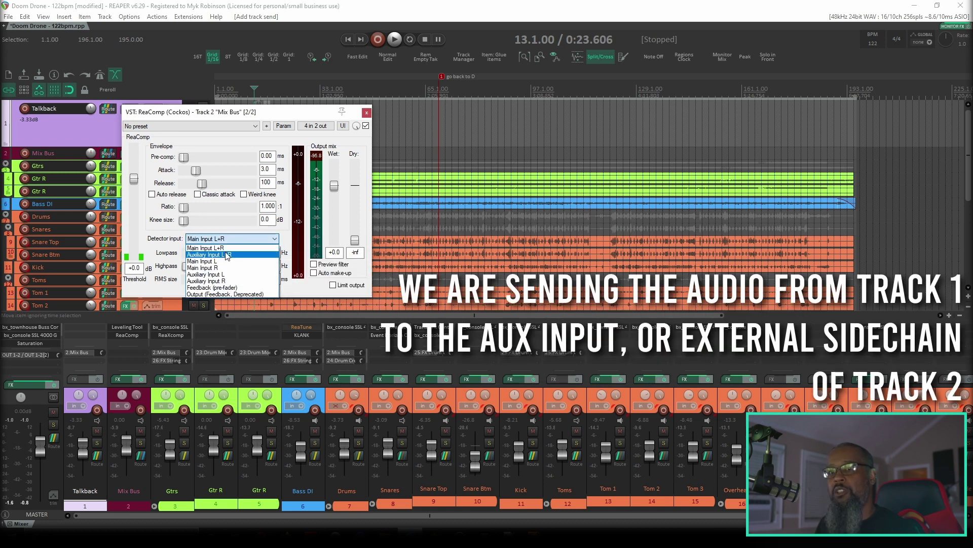
{"action": "left_click", "coordinate": [226, 254]}
{"action": "left_click_drag", "start_coordinate": [133, 179], "coordinate": [133, 233]}
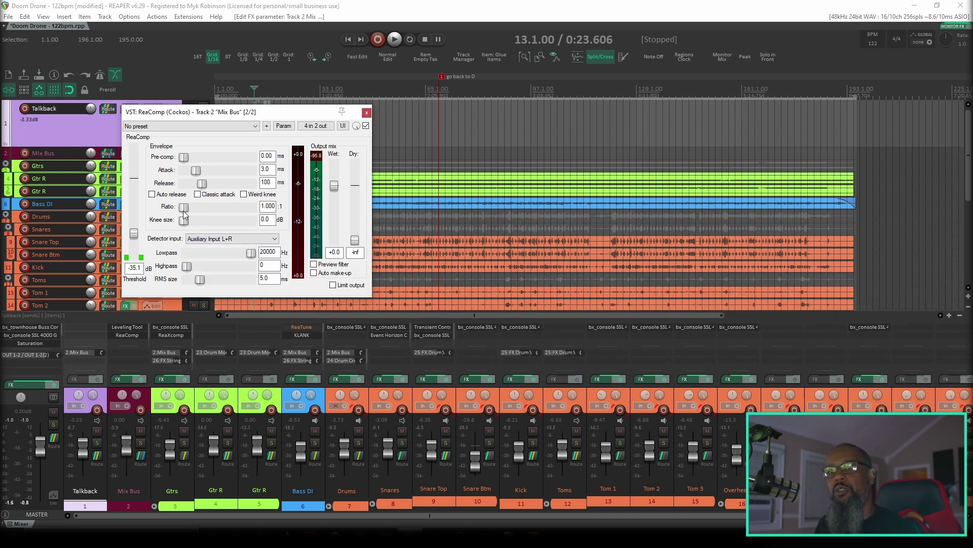
{"action": "left_click_drag", "start_coordinate": [184, 206], "coordinate": [213, 208]}
{"action": "left_click_drag", "start_coordinate": [275, 112], "coordinate": [287, 159]}
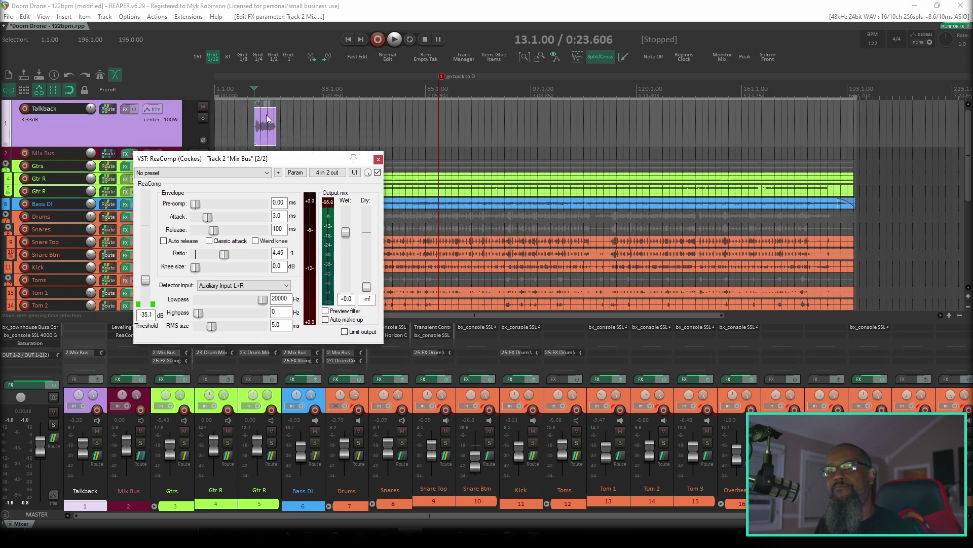
- During playback, lower the threshold to -39.8 dB and set release to 332 ms, then stop
{"action": "key", "text": "space"}
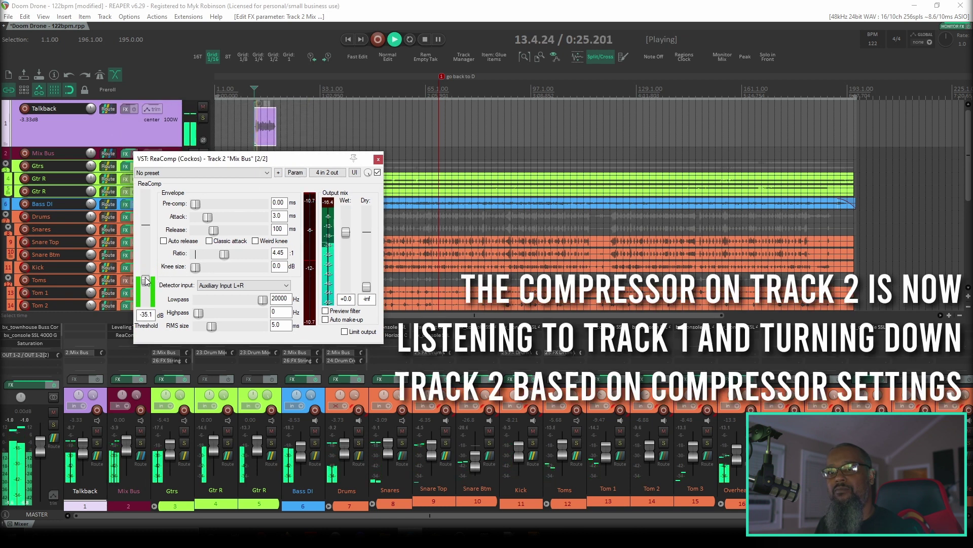
{"action": "left_click_drag", "start_coordinate": [154, 280], "coordinate": [154, 284]}
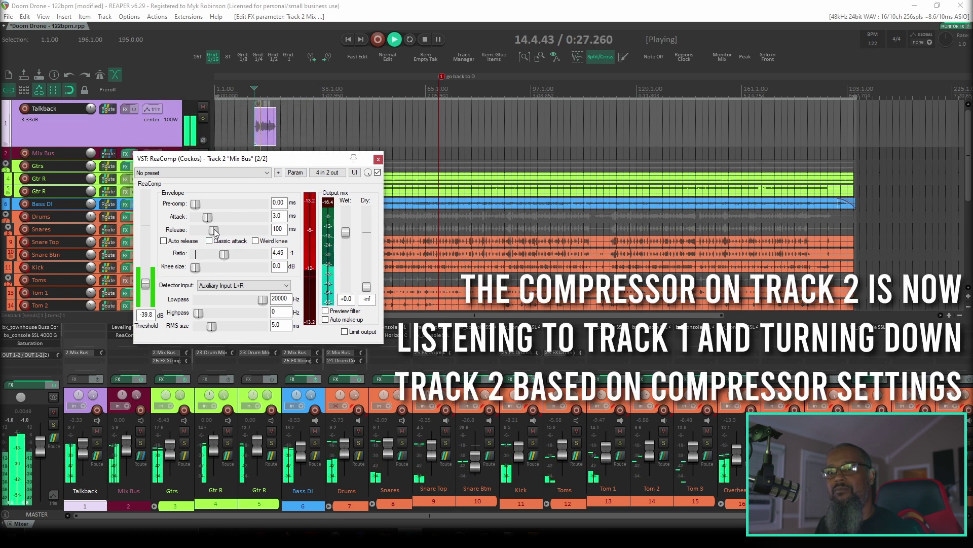
{"action": "left_click_drag", "start_coordinate": [214, 230], "coordinate": [224, 230]}
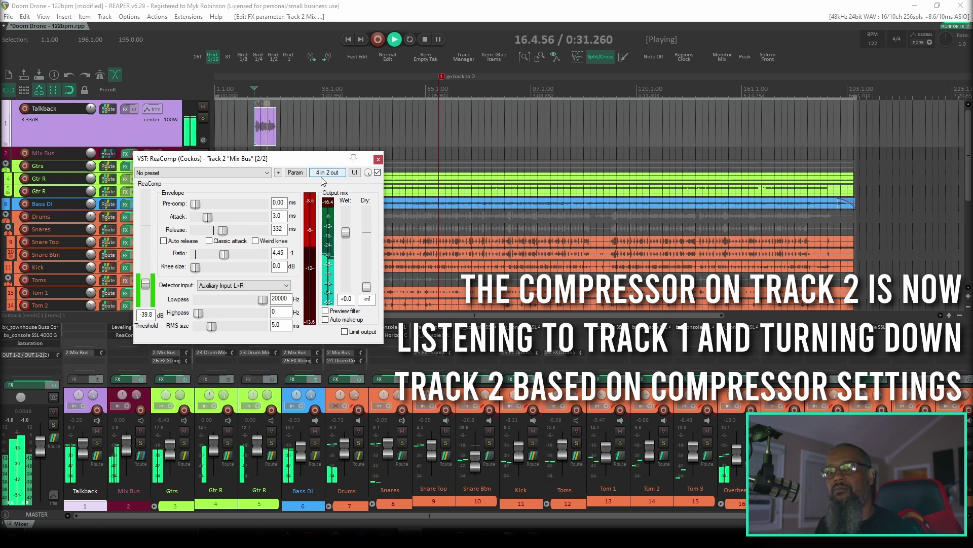
{"action": "key", "text": "space"}
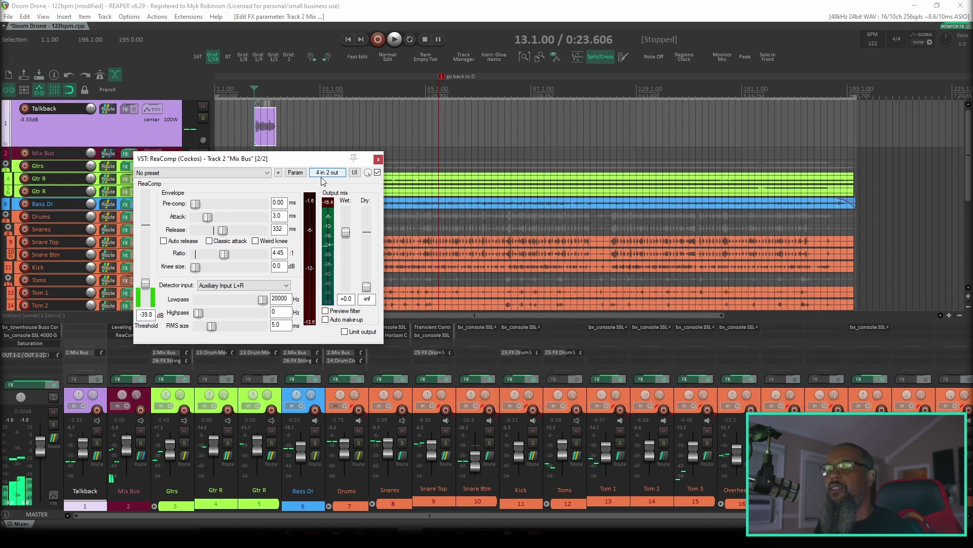